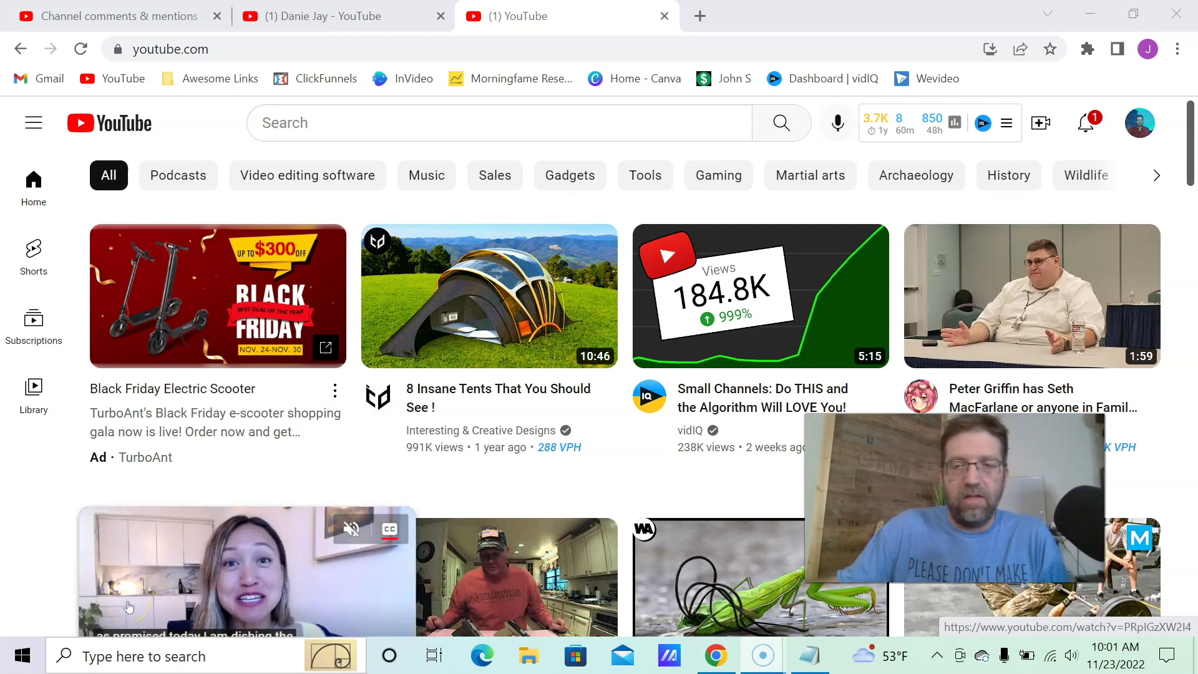
{"action": "scroll", "coordinate": [425, 440], "scroll_direction": "down", "scroll_amount": 3}
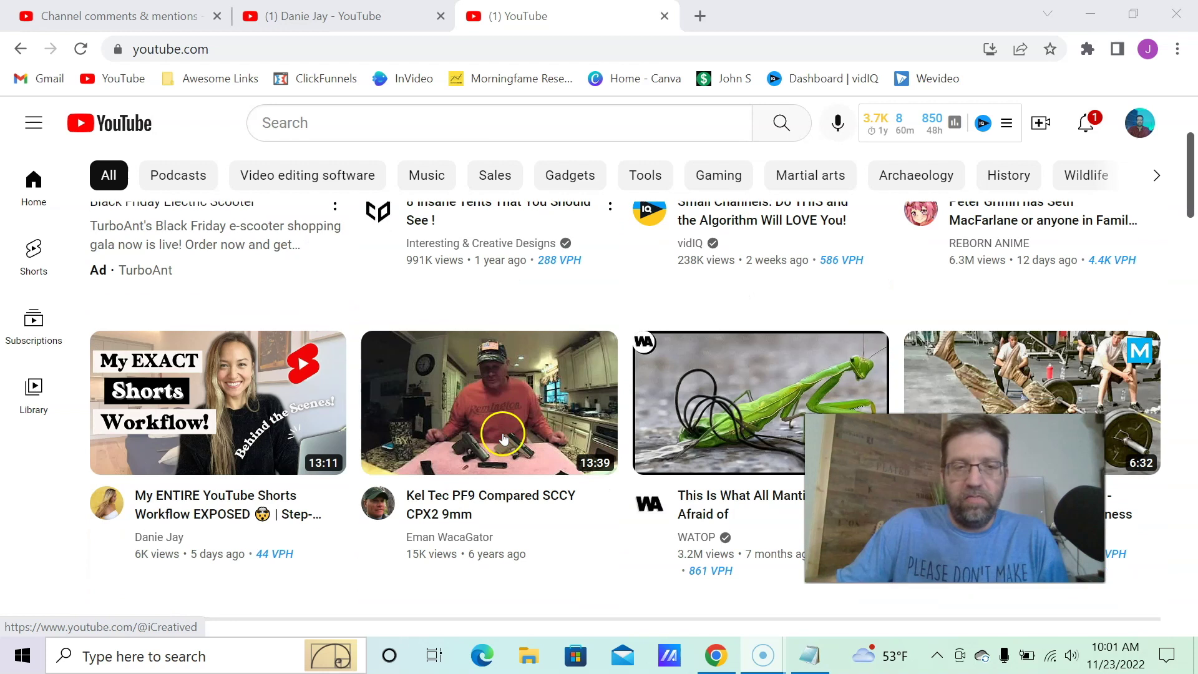
{"action": "scroll", "coordinate": [391, 526], "scroll_direction": "down", "scroll_amount": 1}
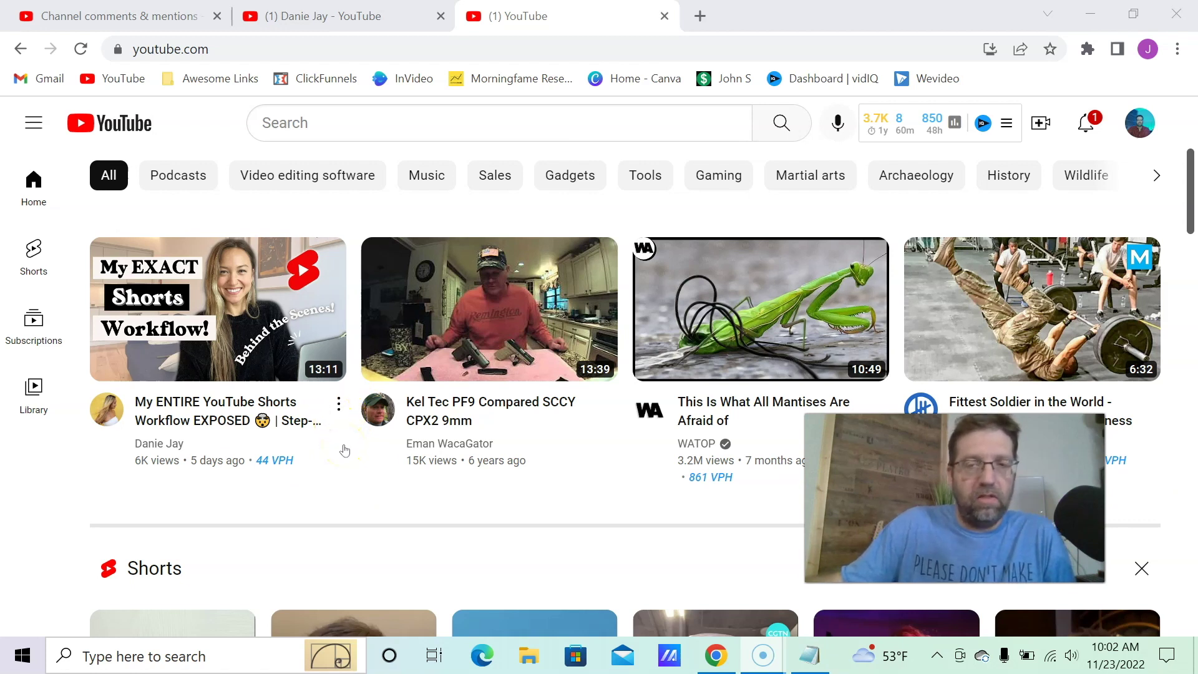
{"action": "left_click", "coordinate": [340, 406]}
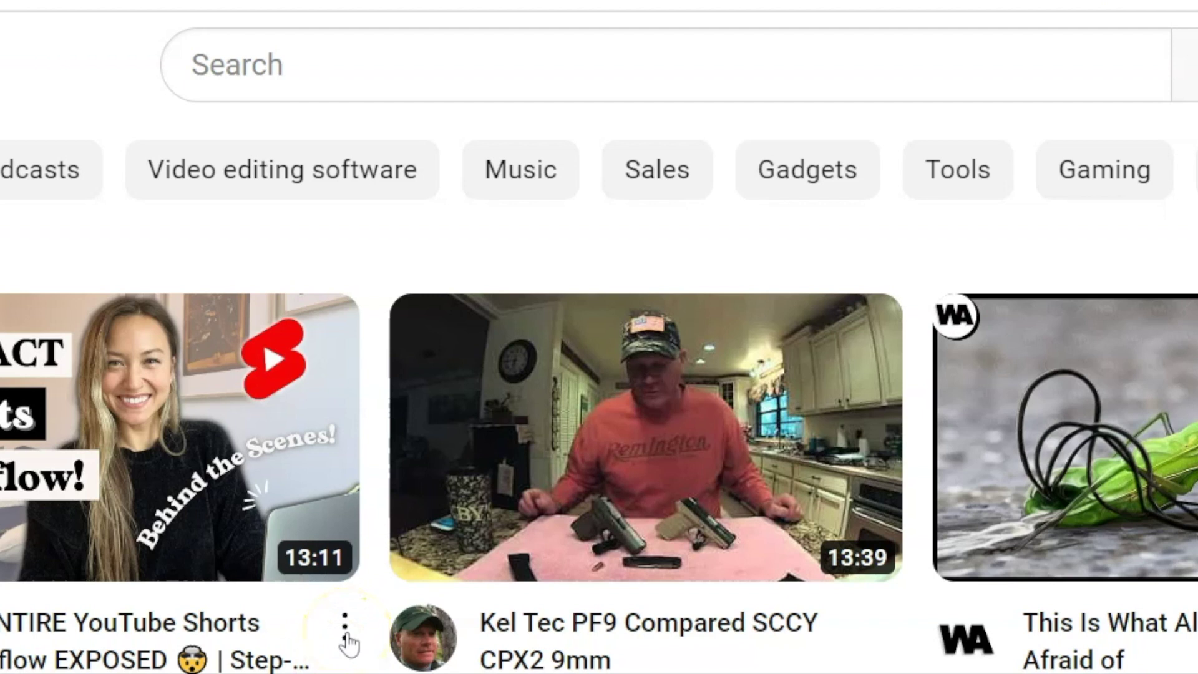
{"action": "left_click", "coordinate": [347, 634]}
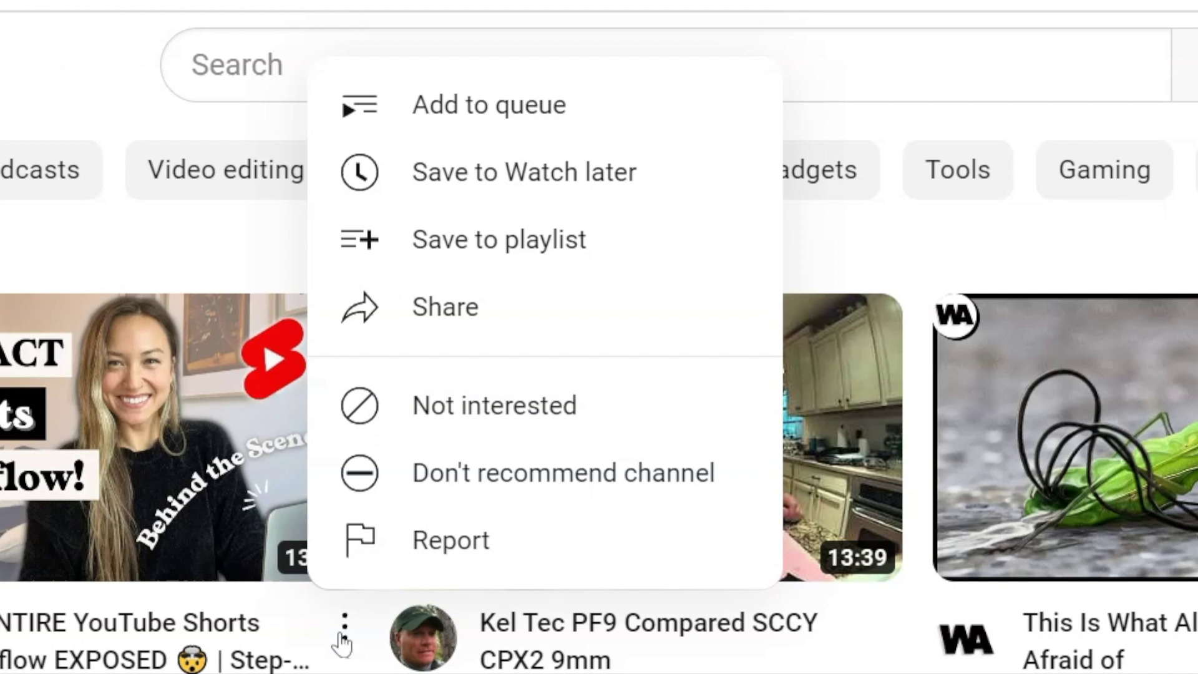
{"action": "left_click", "coordinate": [483, 417]}
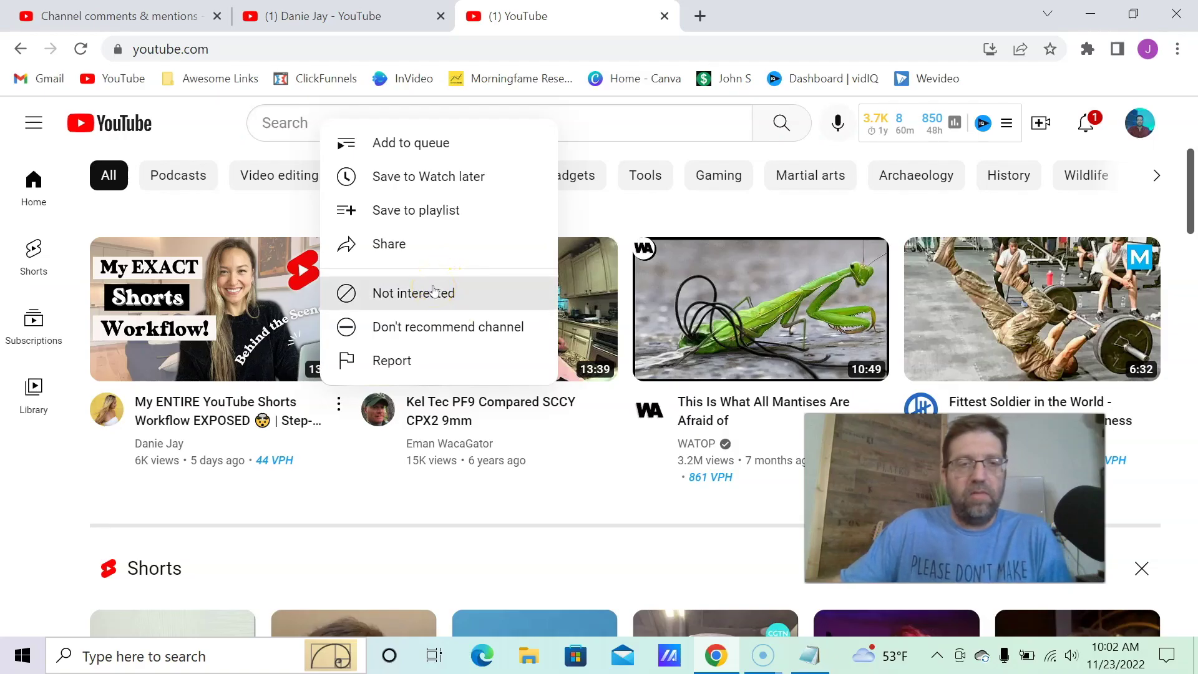
{"action": "left_click", "coordinate": [424, 293]}
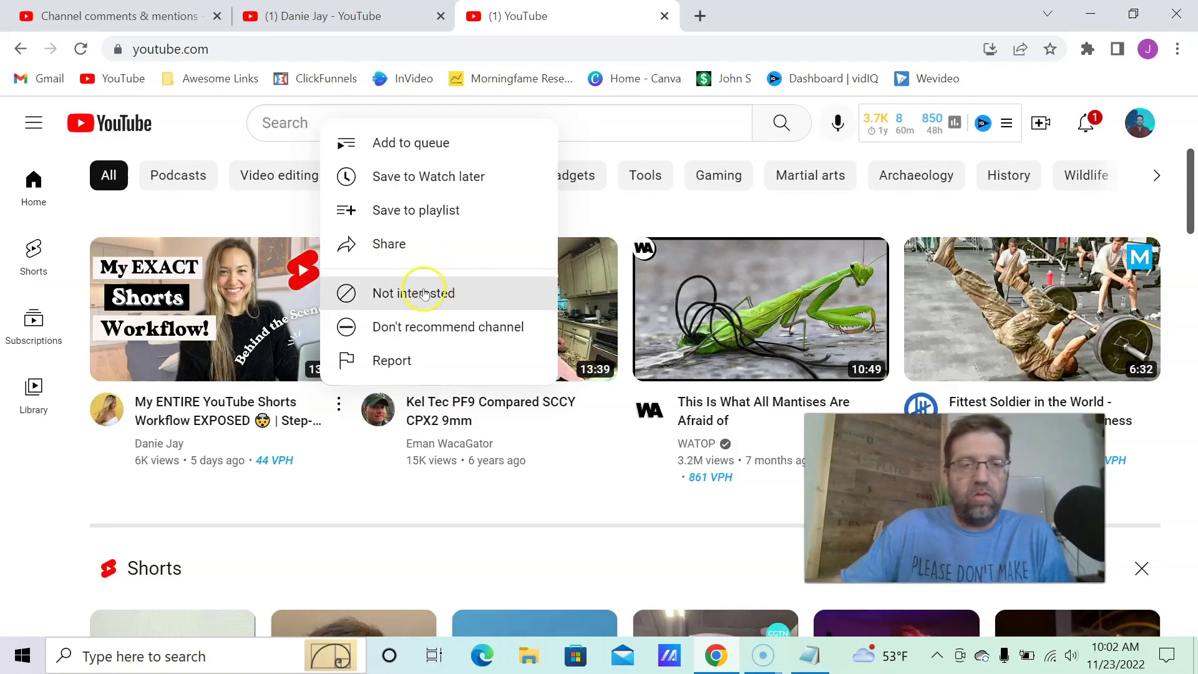
{"action": "left_click", "coordinate": [431, 336]}
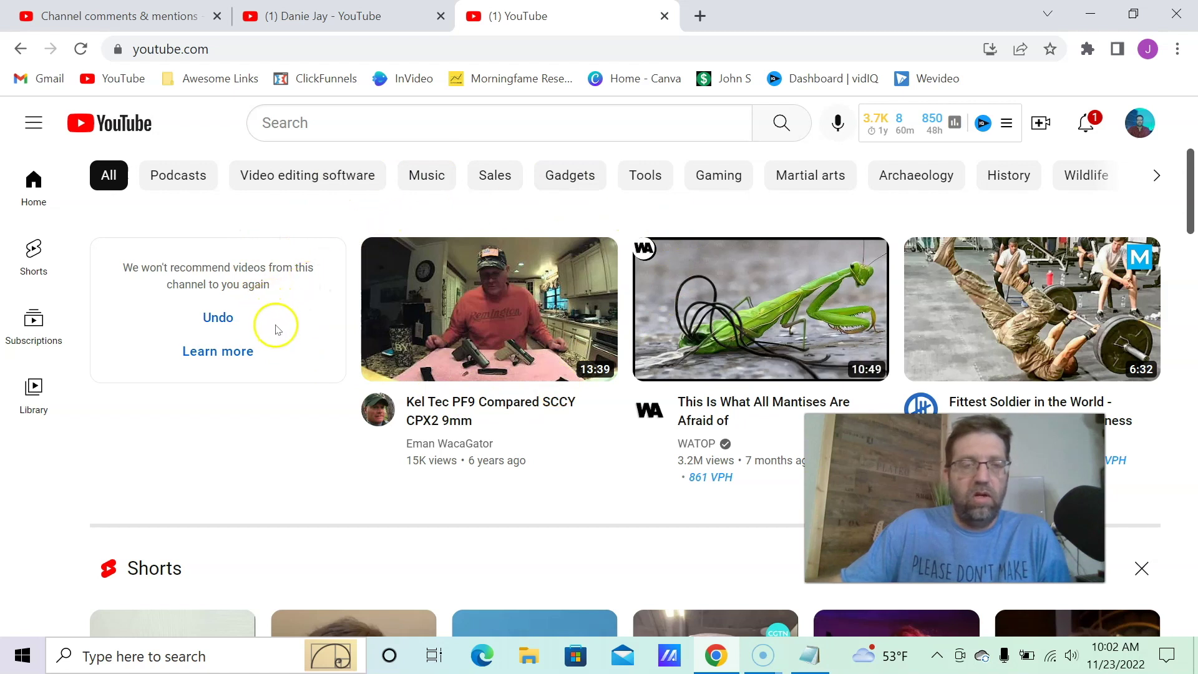
{"action": "left_click", "coordinate": [225, 318]}
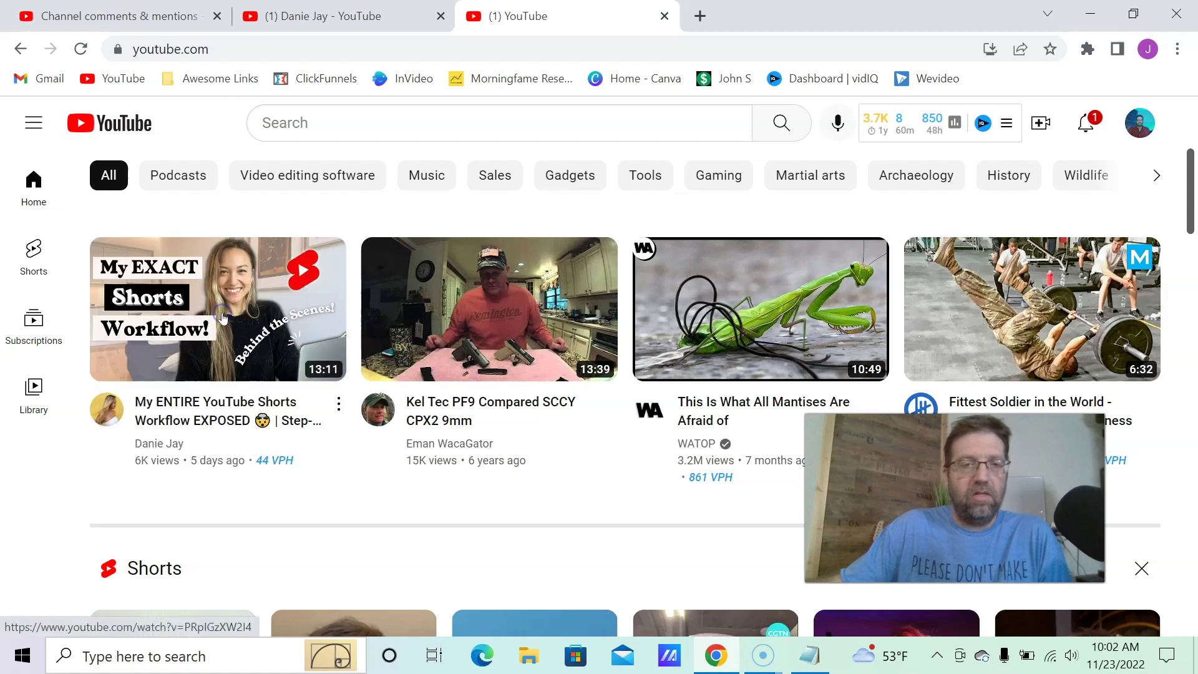
Search YouTube for the creator's channel name, then switch to the tab showing her channel's About page.
{"action": "mouse_move", "coordinate": [372, 364]}
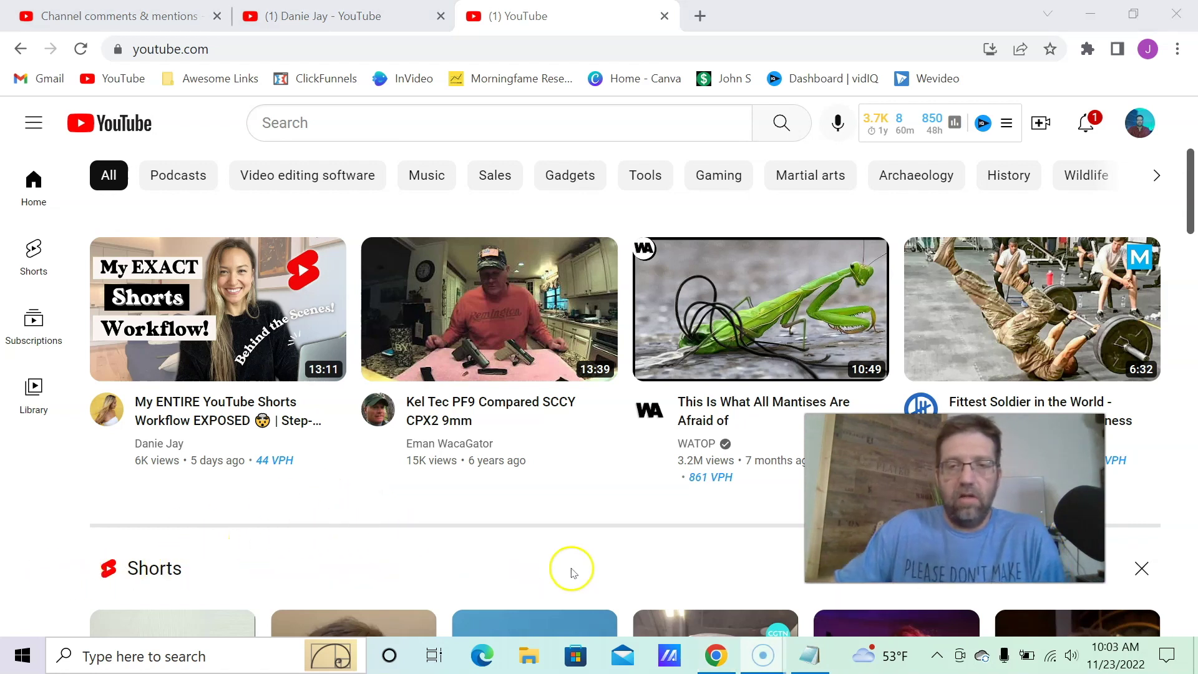
{"action": "scroll", "coordinate": [543, 462], "scroll_direction": "down", "scroll_amount": 1}
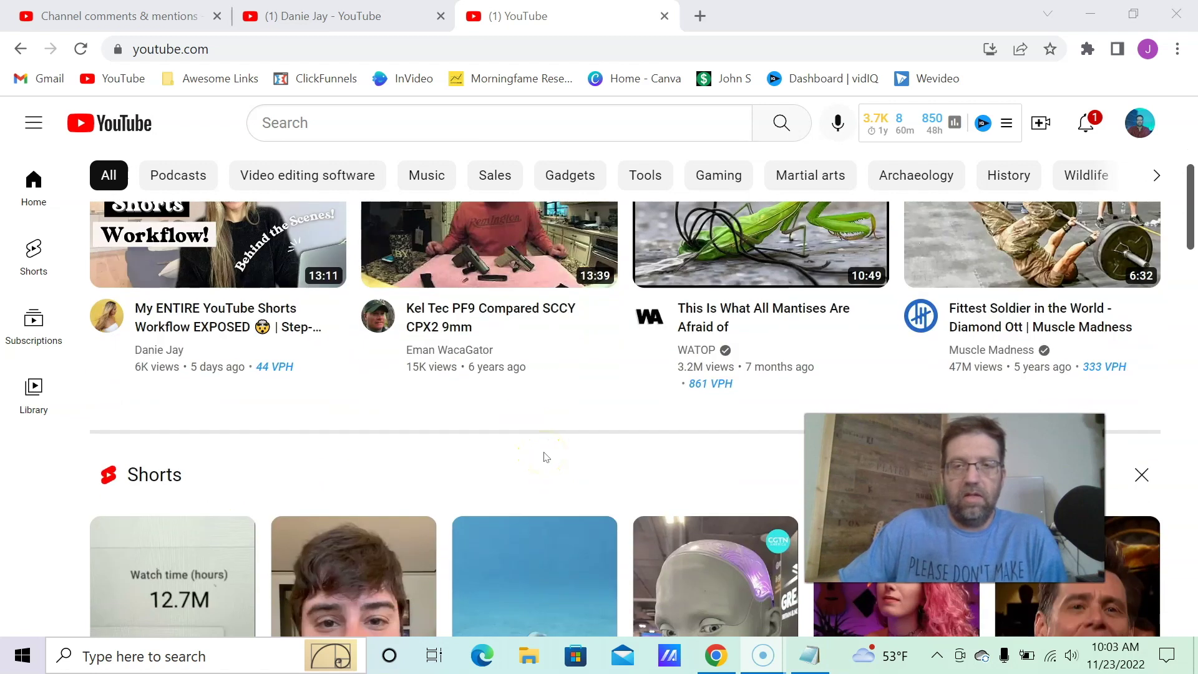
{"action": "scroll", "coordinate": [541, 455], "scroll_direction": "up", "scroll_amount": 3}
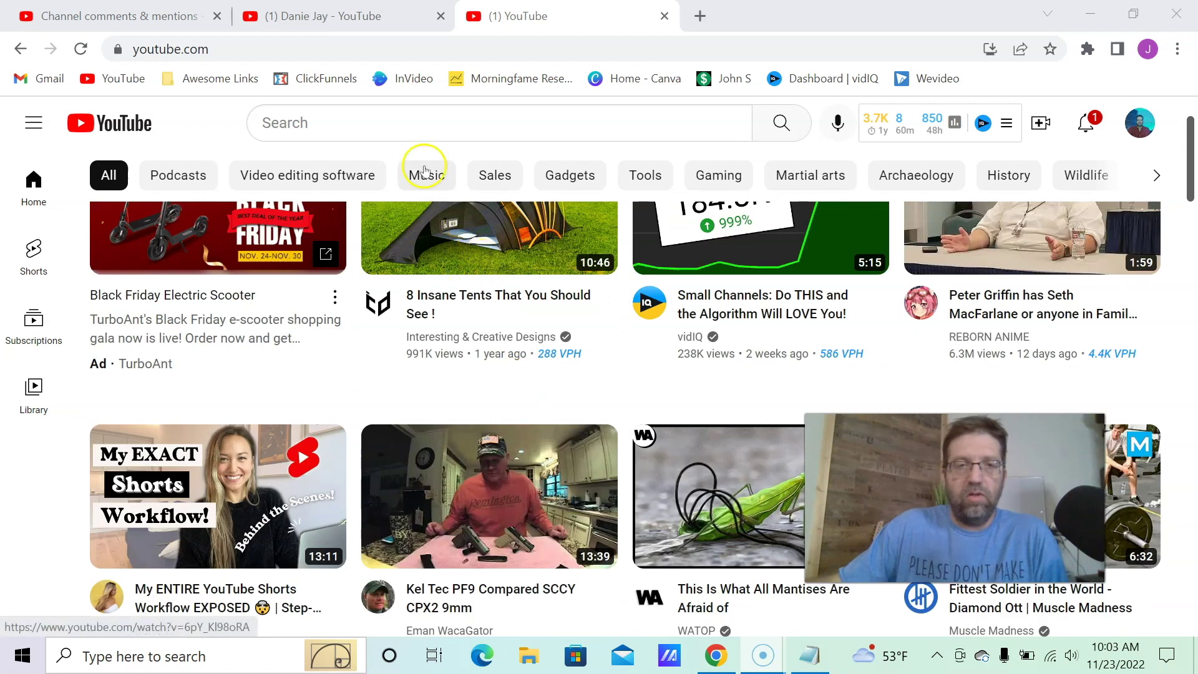
{"action": "left_click", "coordinate": [381, 121]}
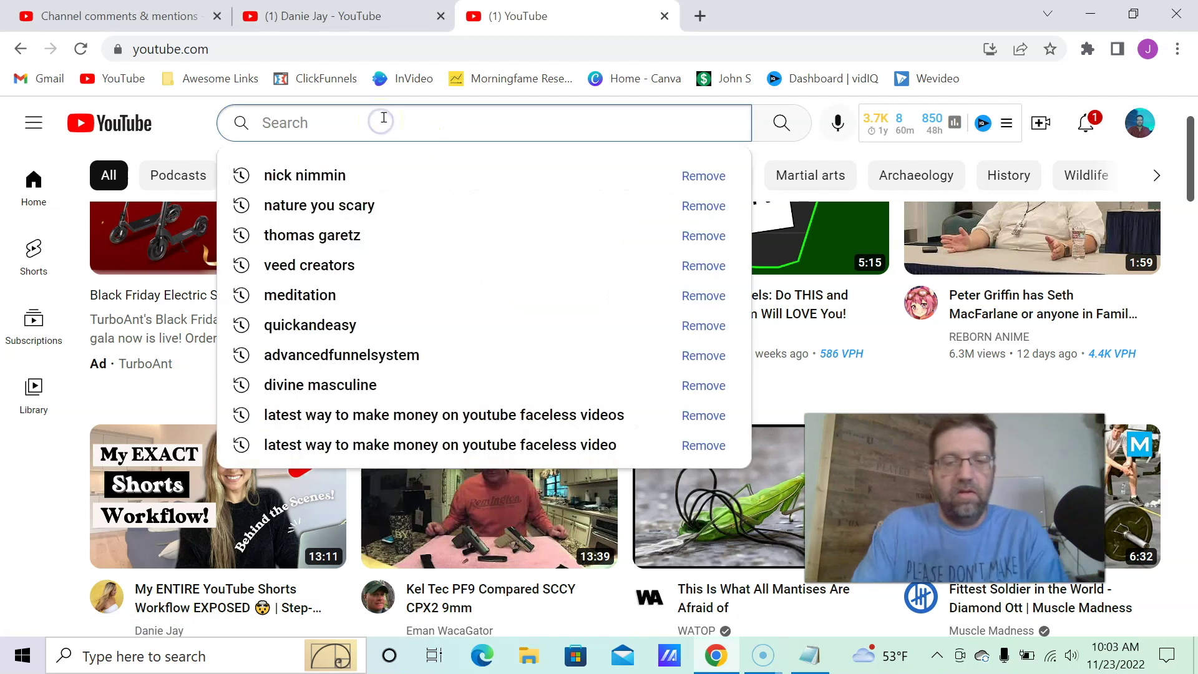
{"action": "type", "text": "danie jay"}
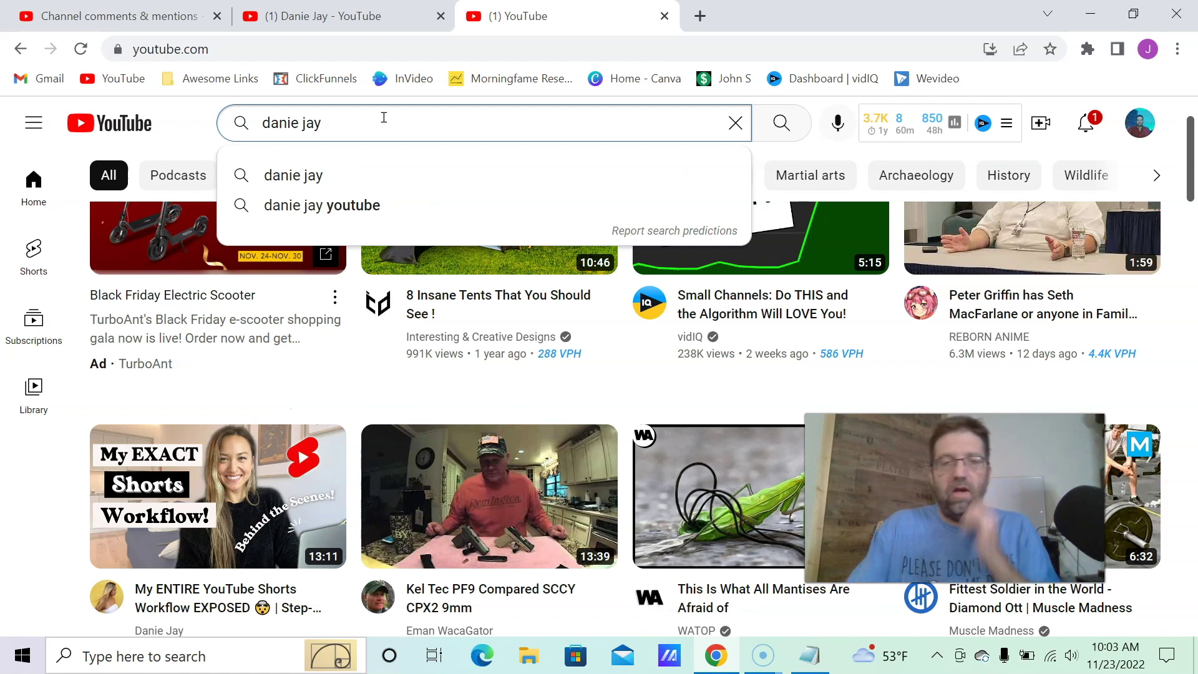
{"action": "key", "text": "Return"}
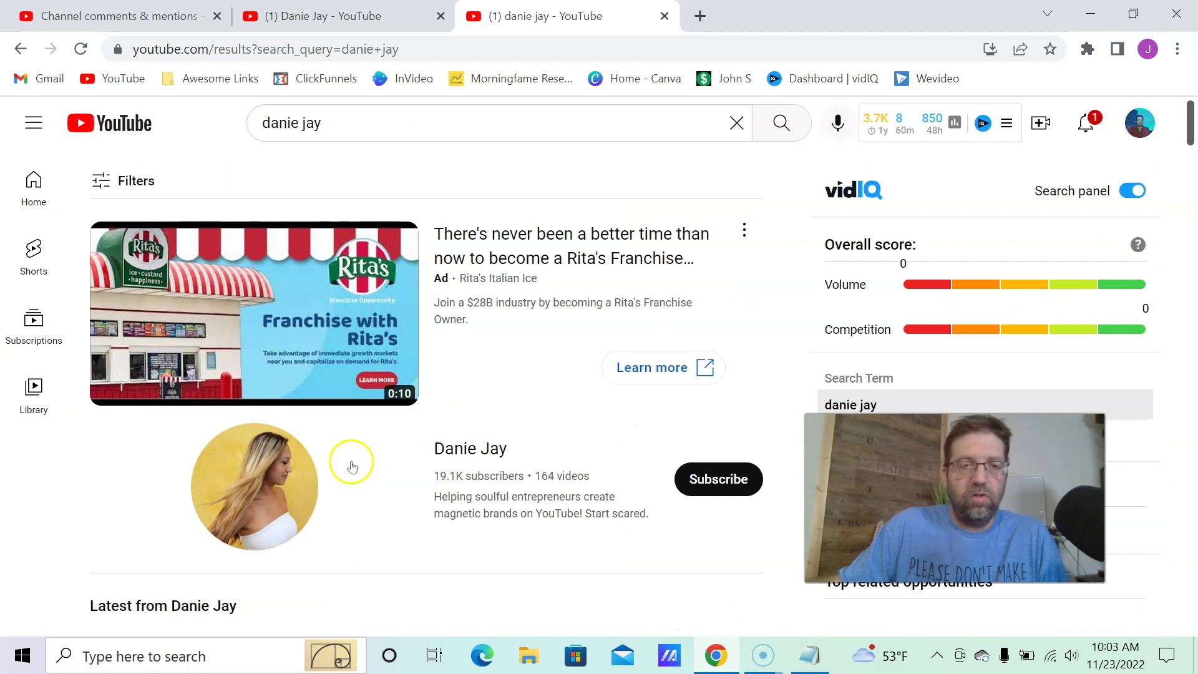
{"action": "scroll", "coordinate": [352, 467], "scroll_direction": "down", "scroll_amount": 3}
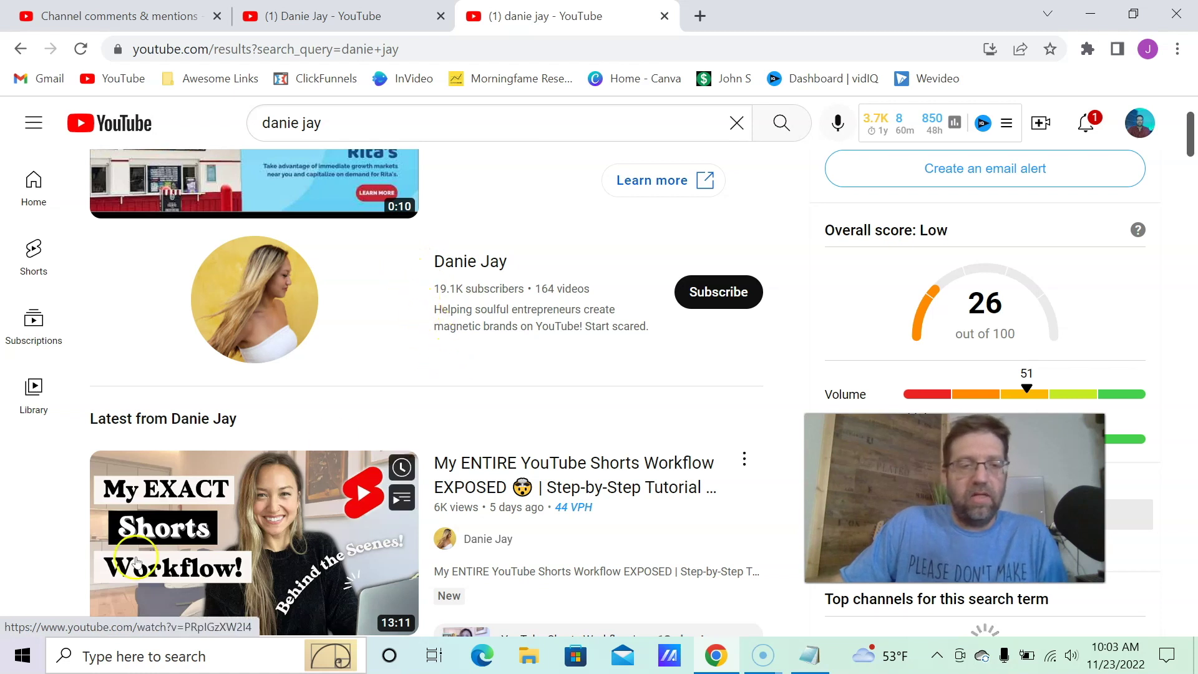
{"action": "key", "text": "ctrl+Page_Up"}
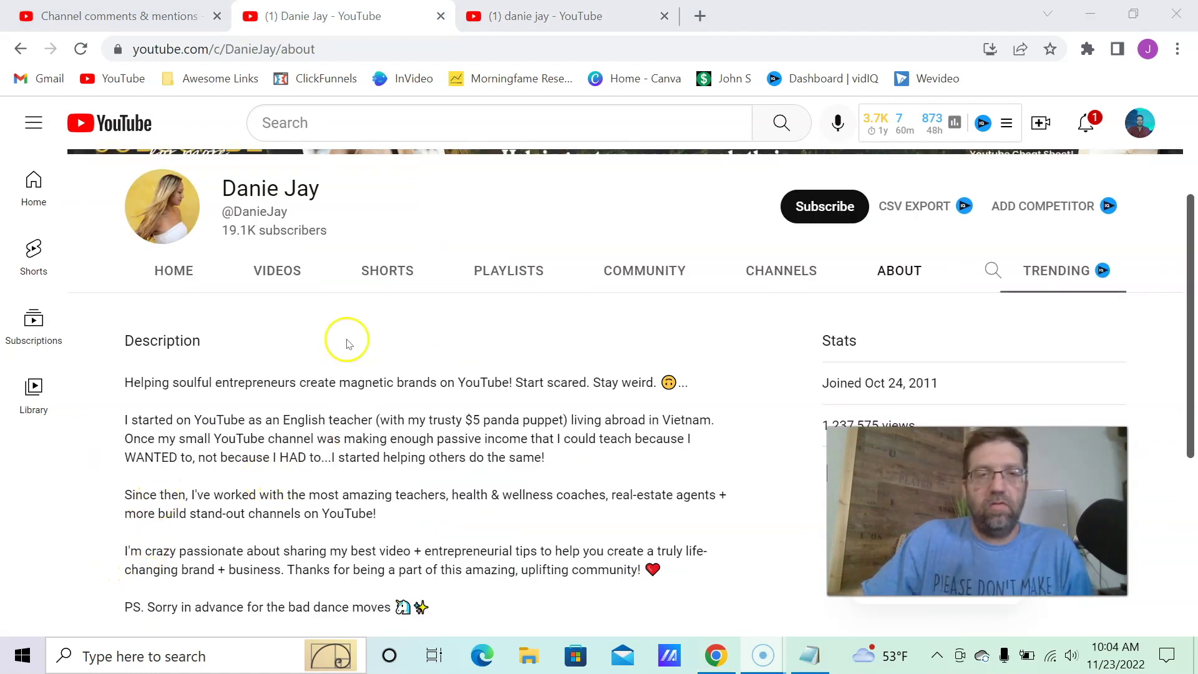
Open the flag menu under the About page's Stats to reveal the Block user and Report options.
{"action": "scroll", "coordinate": [359, 337], "scroll_direction": "up", "scroll_amount": 3}
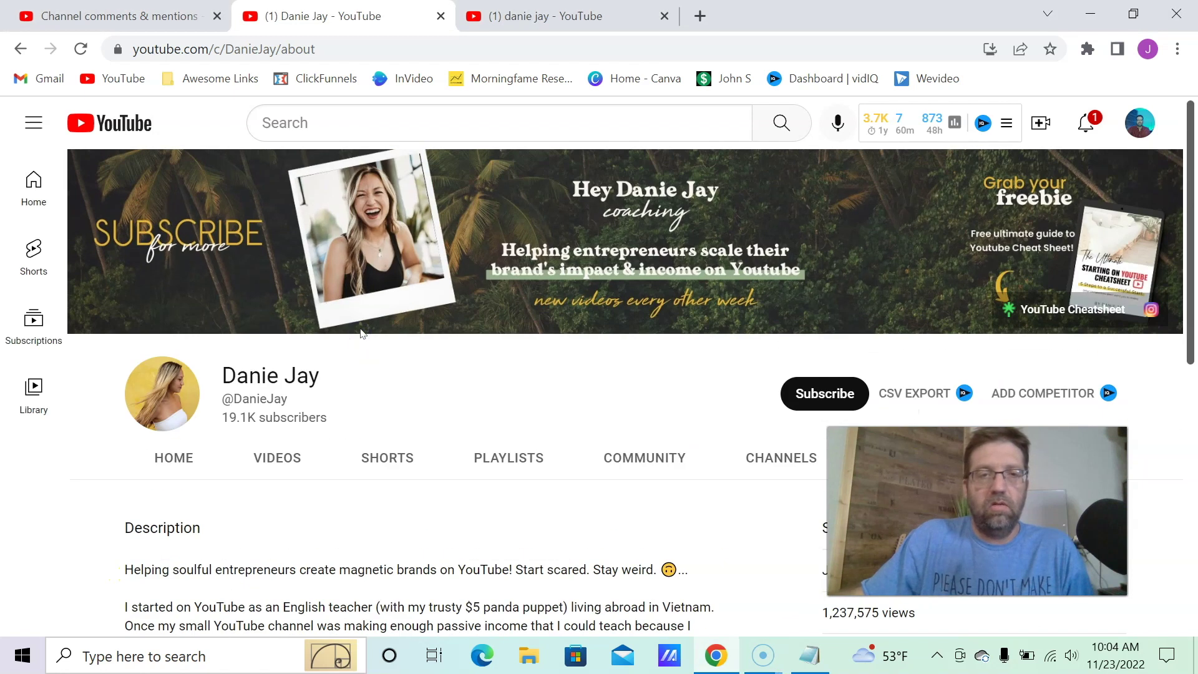
{"action": "left_click", "coordinate": [362, 381]}
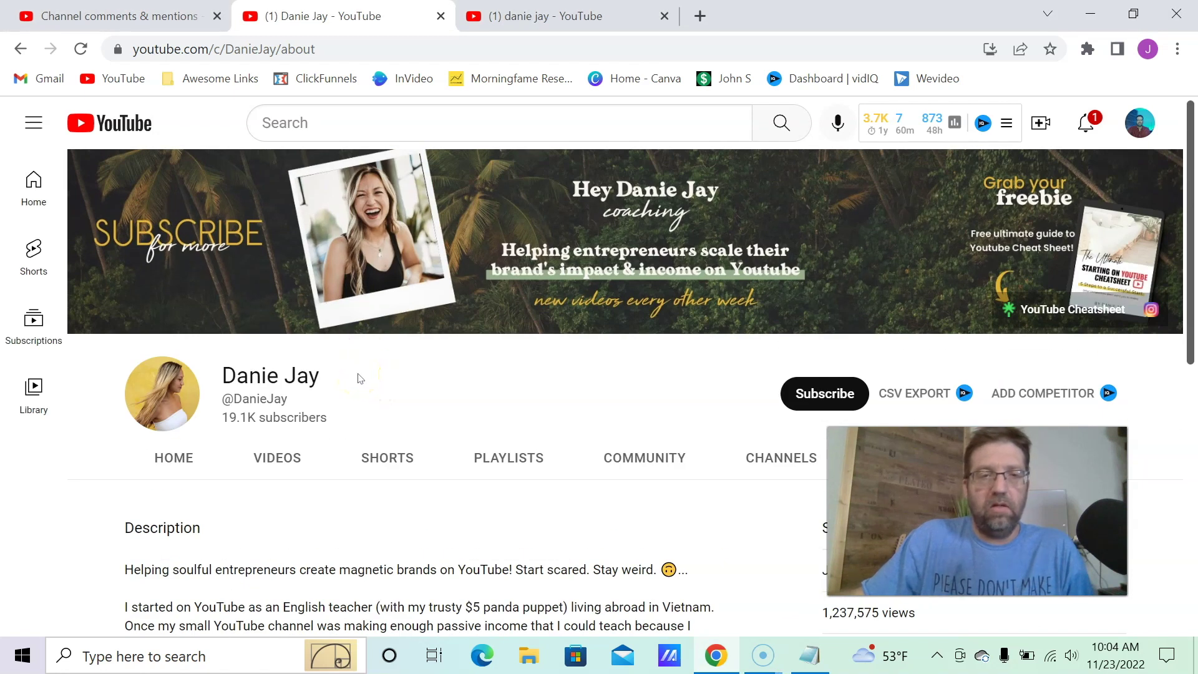
{"action": "scroll", "coordinate": [548, 410], "scroll_direction": "down", "scroll_amount": 3}
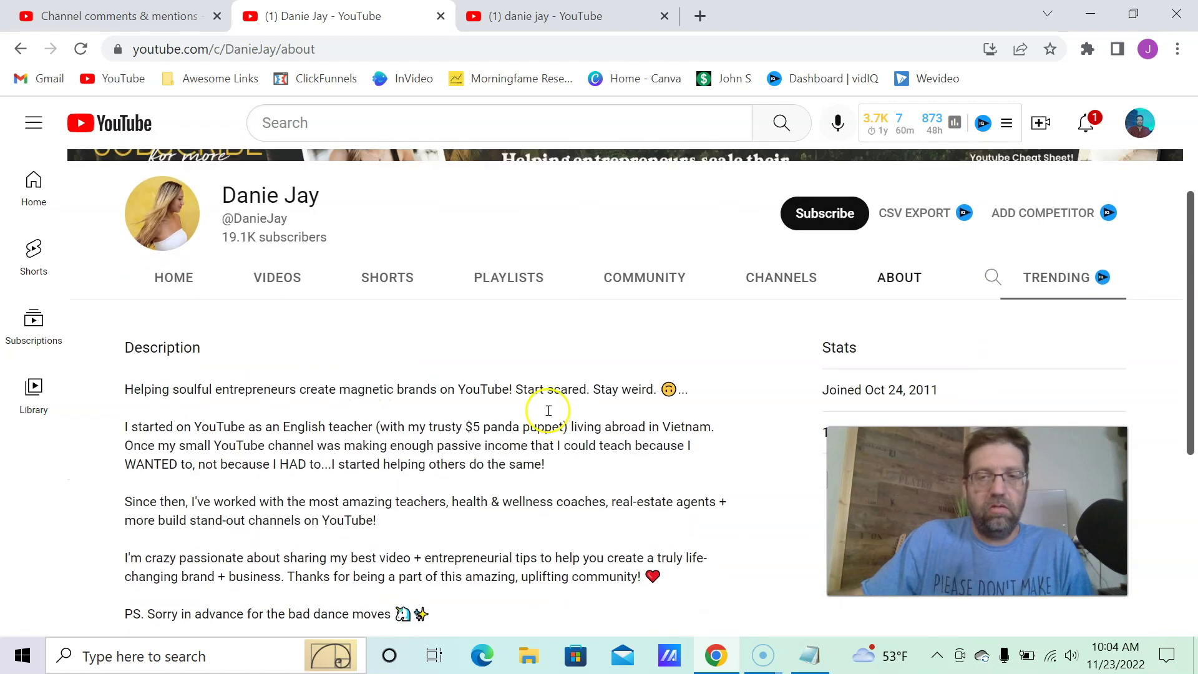
{"action": "scroll", "coordinate": [897, 273], "scroll_direction": "up", "scroll_amount": 3}
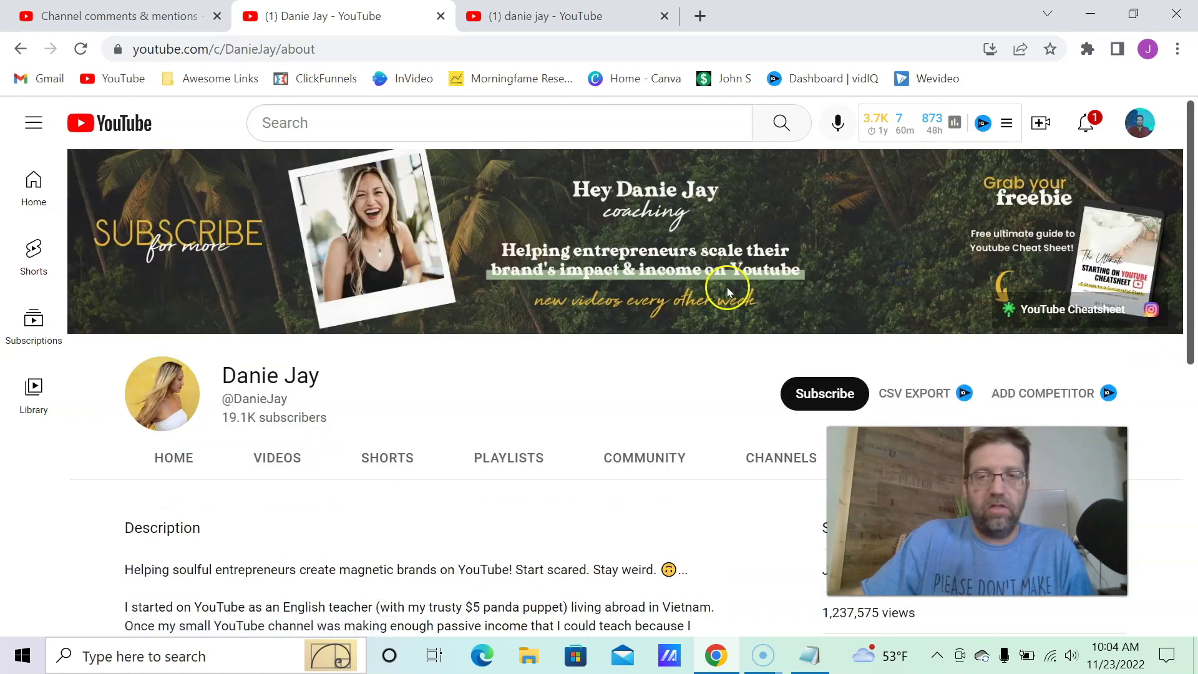
{"action": "scroll", "coordinate": [767, 289], "scroll_direction": "down", "scroll_amount": 7}
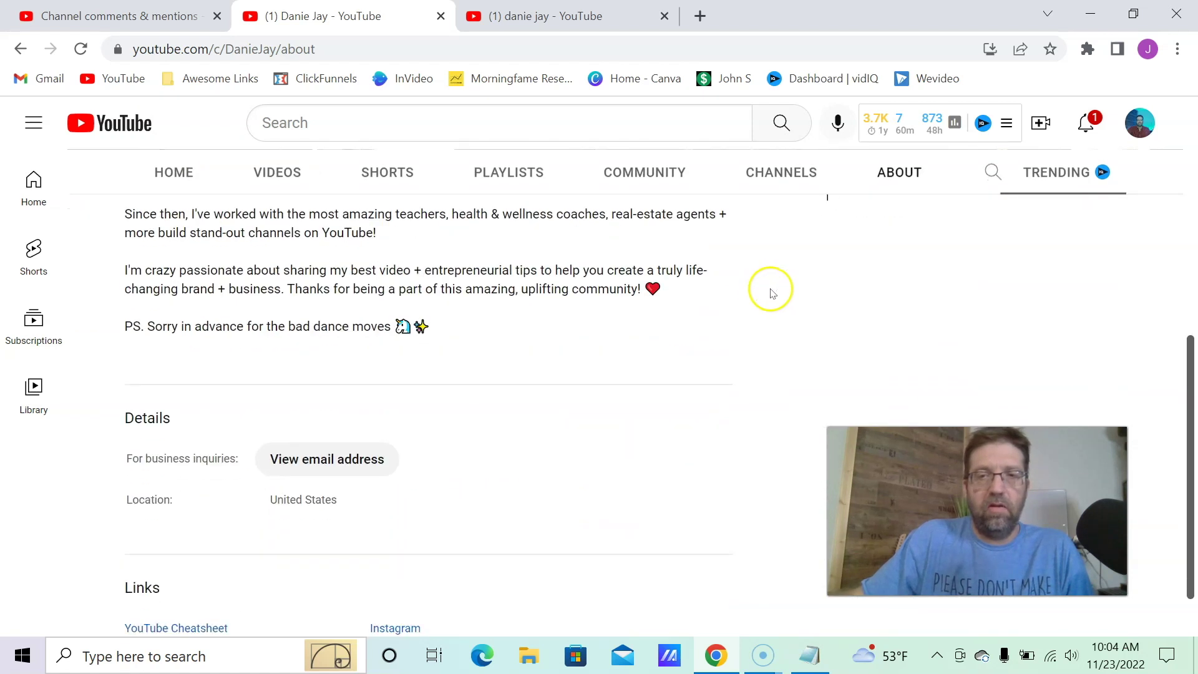
{"action": "scroll", "coordinate": [798, 293], "scroll_direction": "up", "scroll_amount": 3}
{"action": "scroll", "coordinate": [799, 294], "scroll_direction": "down", "scroll_amount": 1}
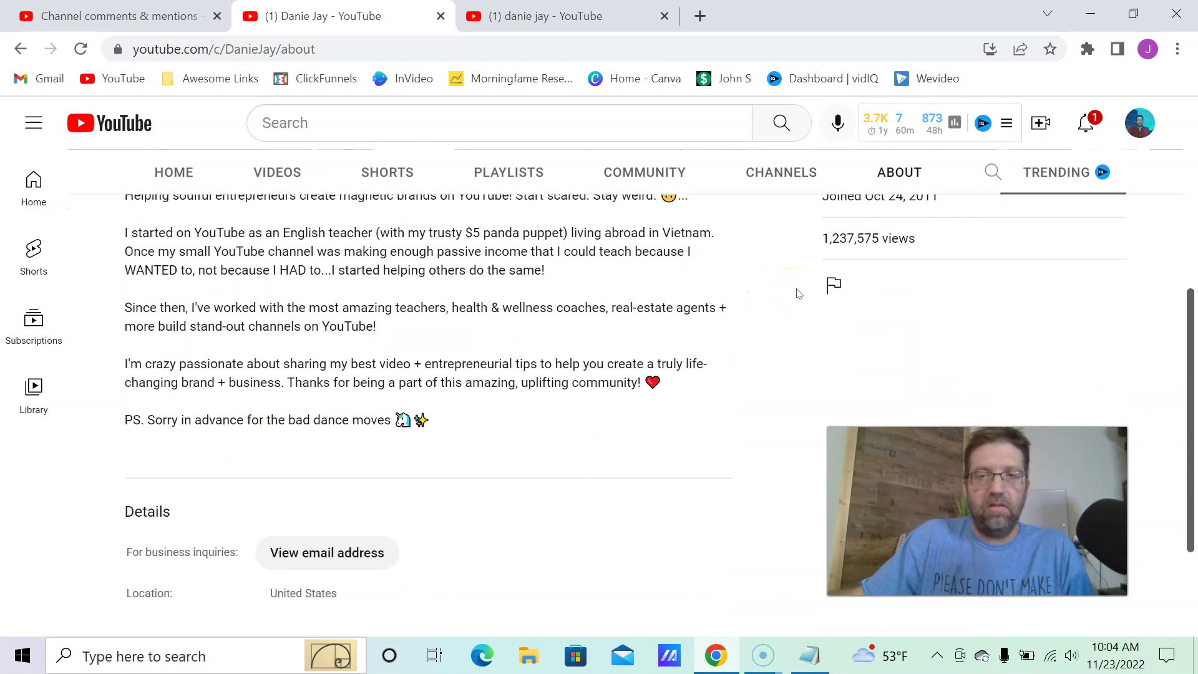
{"action": "left_click", "coordinate": [833, 288]}
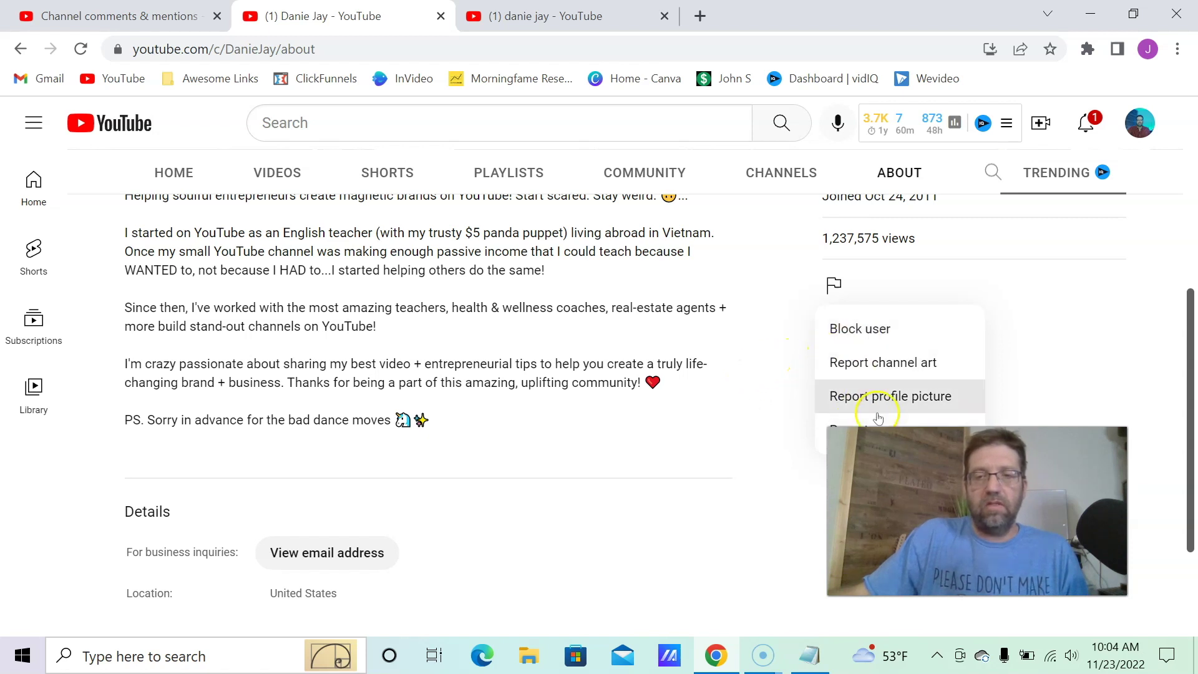
{"action": "left_click_drag", "start_coordinate": [880, 437], "coordinate": [880, 460]}
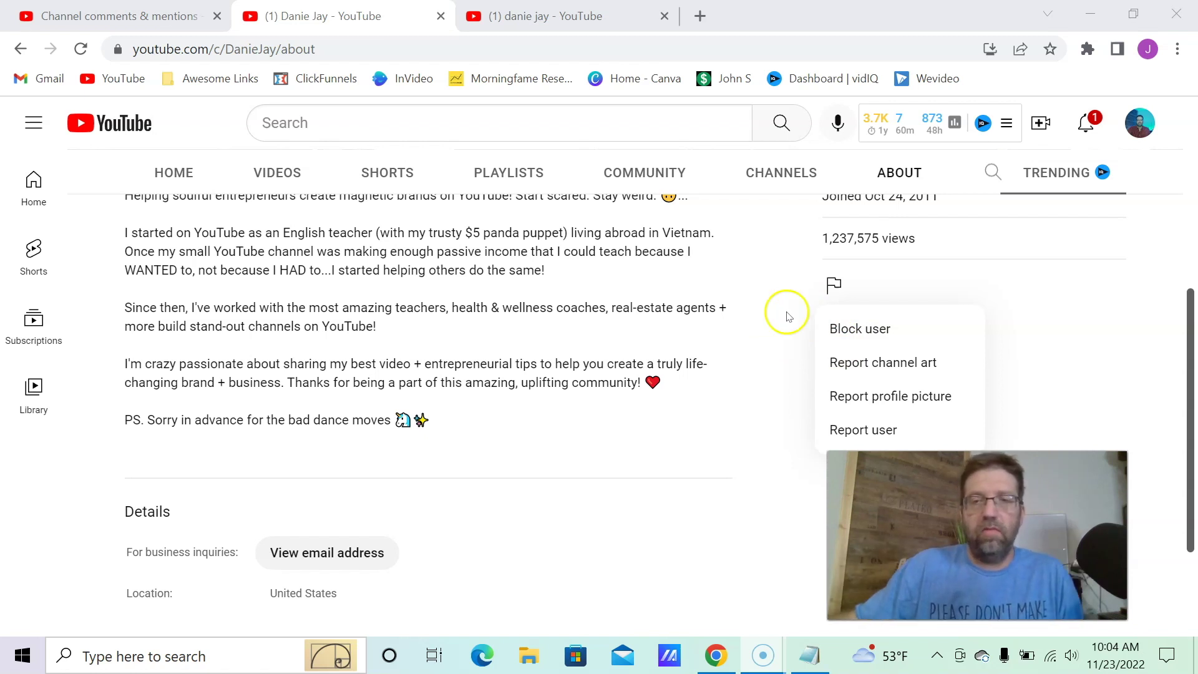
Go to Studio's Channel comments & mentions, close the search tab, and show the first comment's moderation options.
{"action": "left_click", "coordinate": [119, 15]}
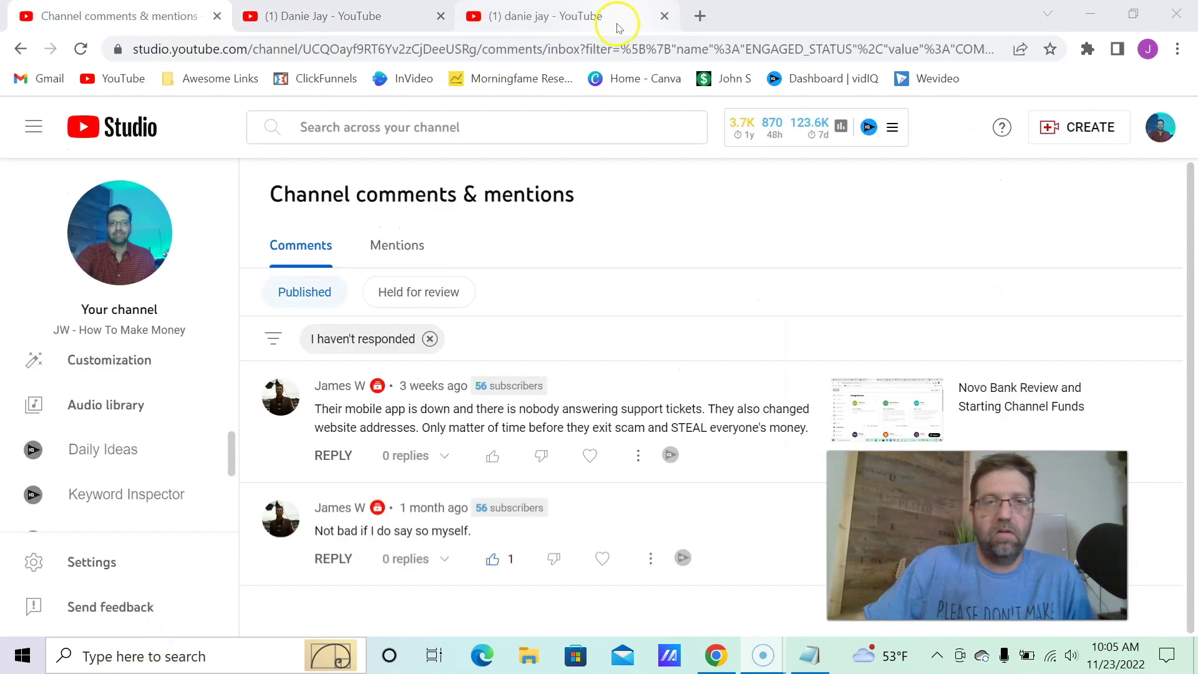
{"action": "left_click", "coordinate": [664, 16]}
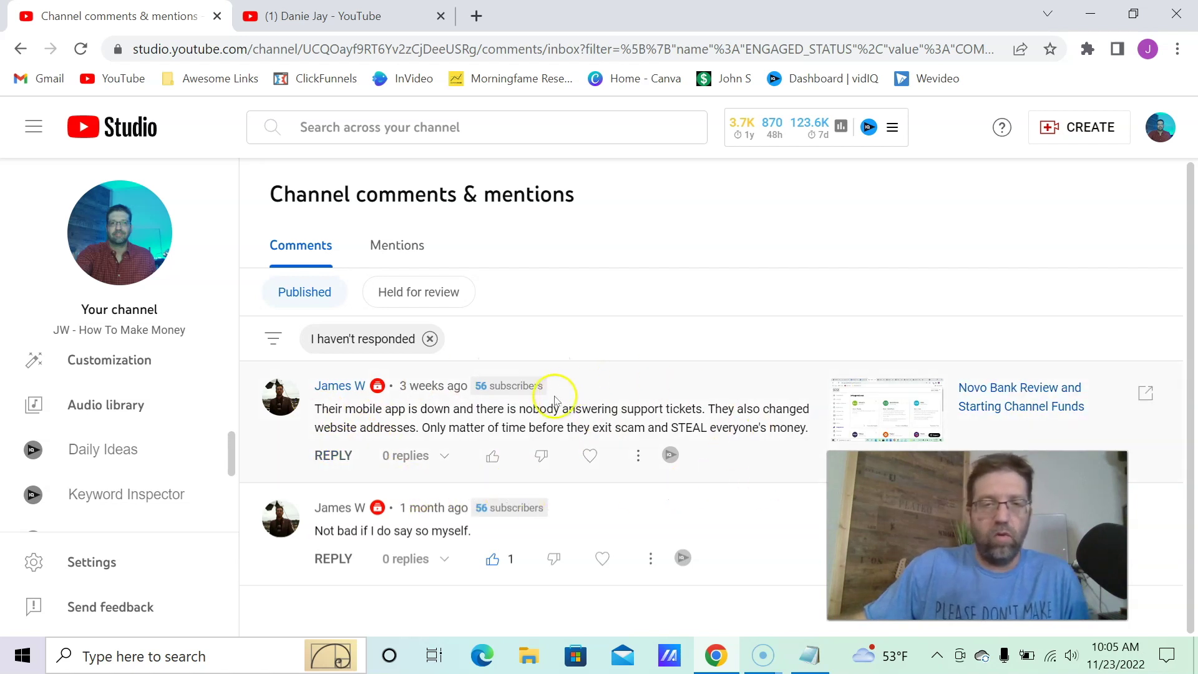
{"action": "left_click", "coordinate": [638, 460]}
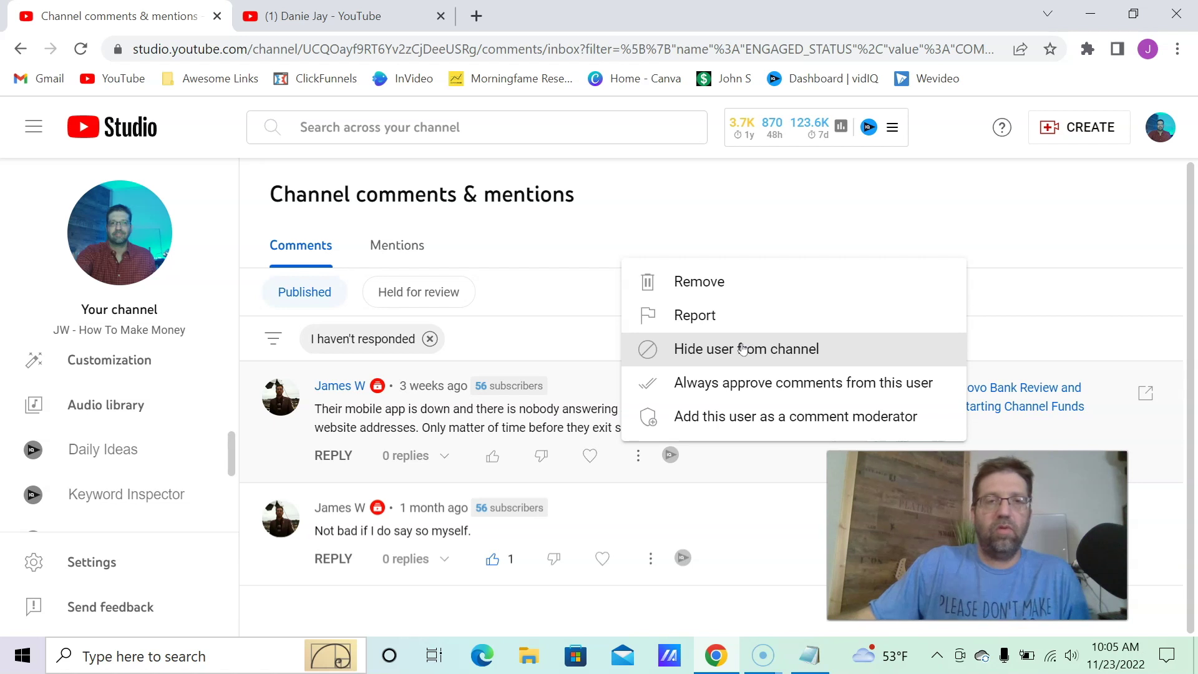
Return to the channel's About tab, dismiss its report menu, and scroll the page.
{"action": "right_click", "coordinate": [430, 199]}
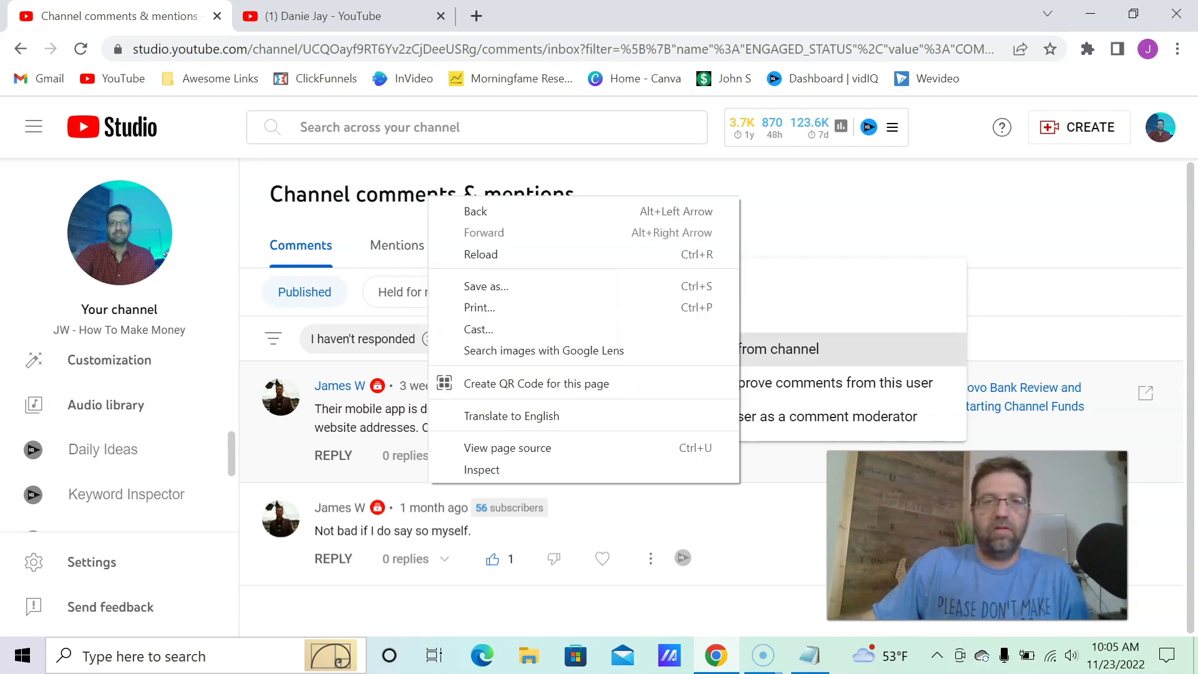
{"action": "left_click", "coordinate": [357, 14]}
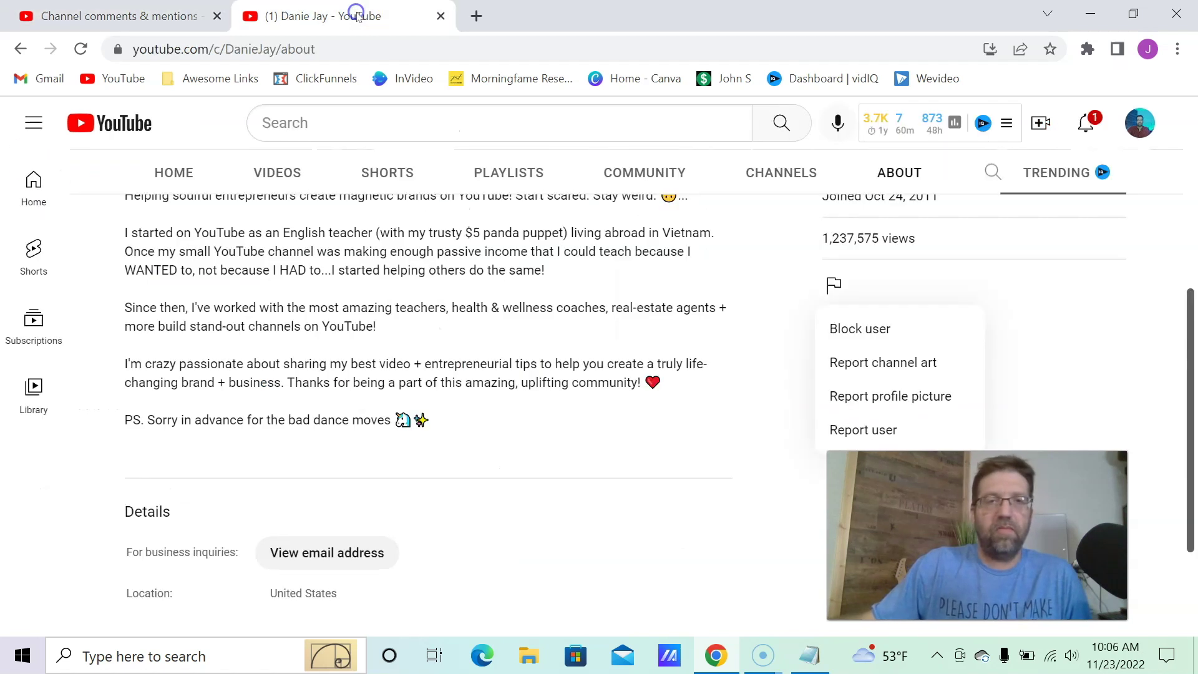
{"action": "left_click", "coordinate": [377, 288]}
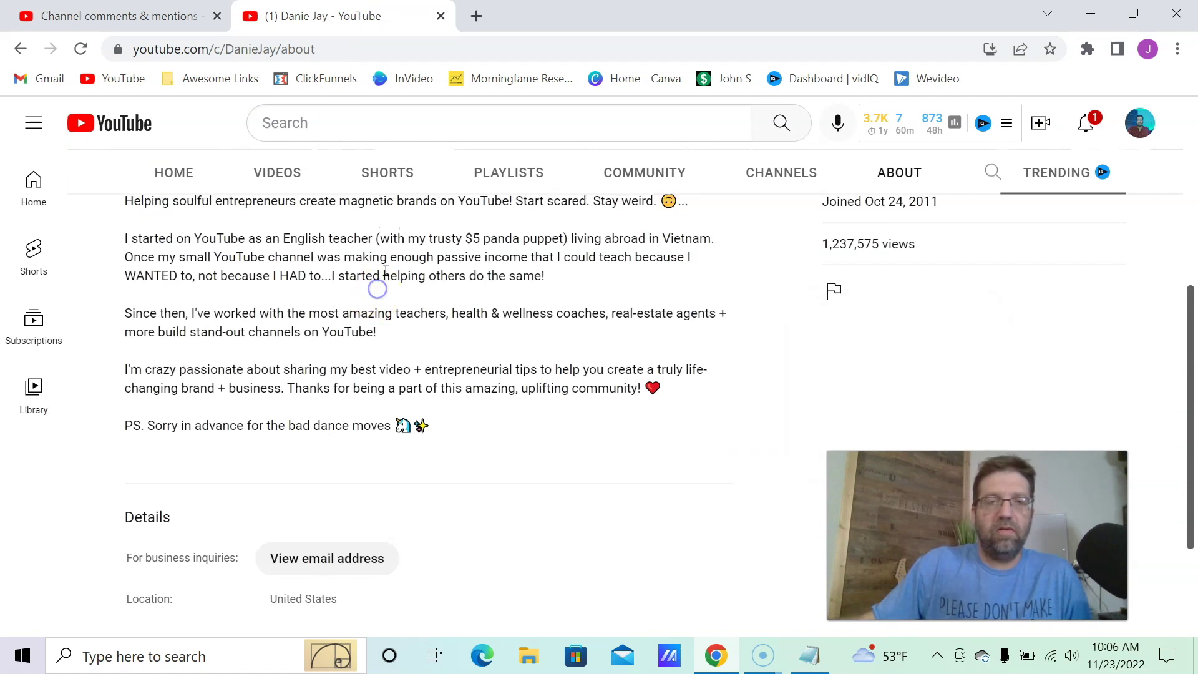
{"action": "scroll", "coordinate": [379, 284], "scroll_direction": "up", "scroll_amount": 6}
{"action": "scroll", "coordinate": [387, 273], "scroll_direction": "down", "scroll_amount": 3}
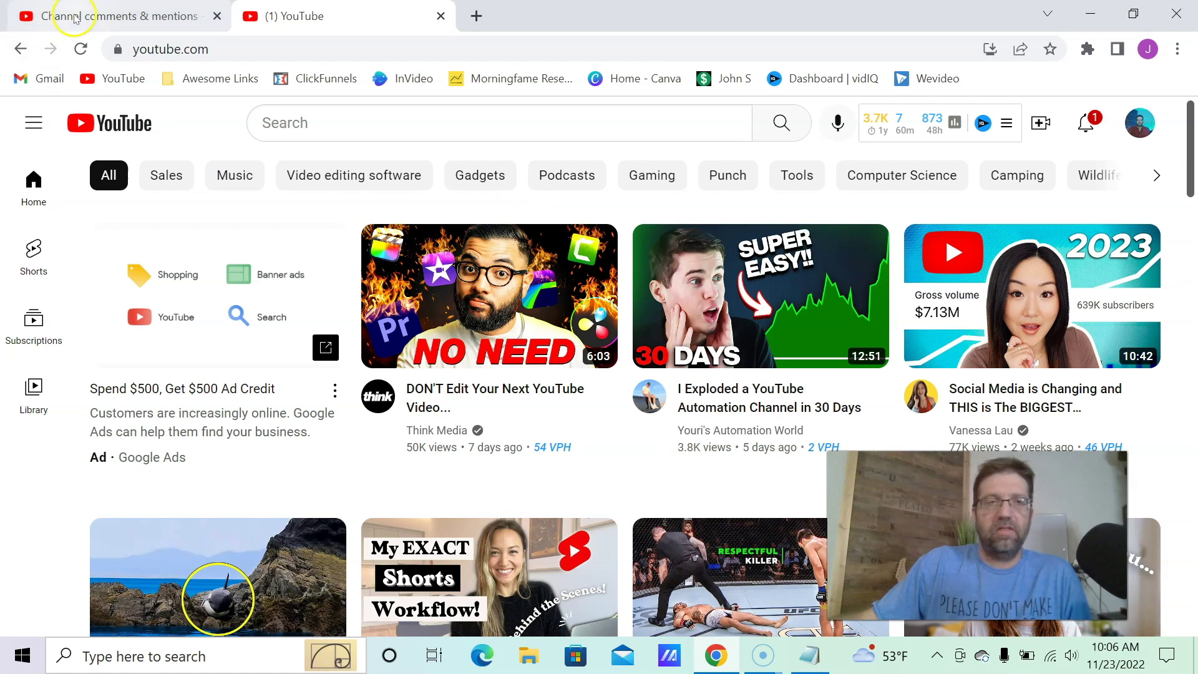
Back on Channel comments & mentions, close the comment's options menu without choosing Remove, Report or Hide.
{"action": "left_click", "coordinate": [103, 16]}
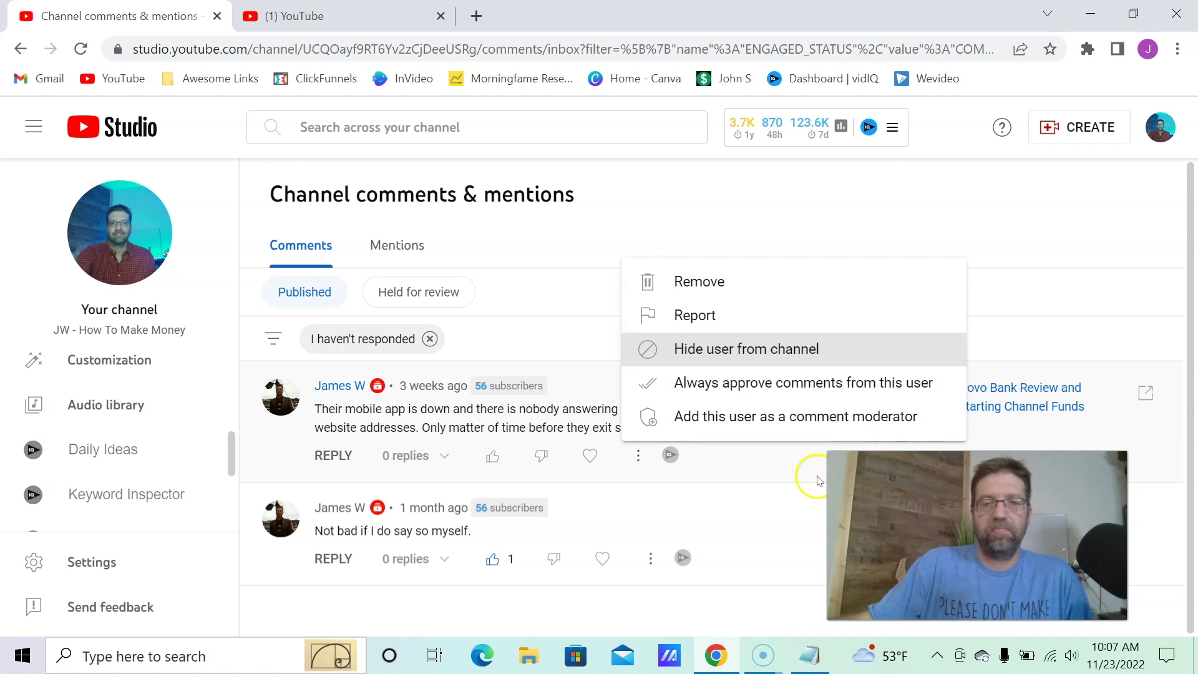
{"action": "left_click", "coordinate": [650, 510]}
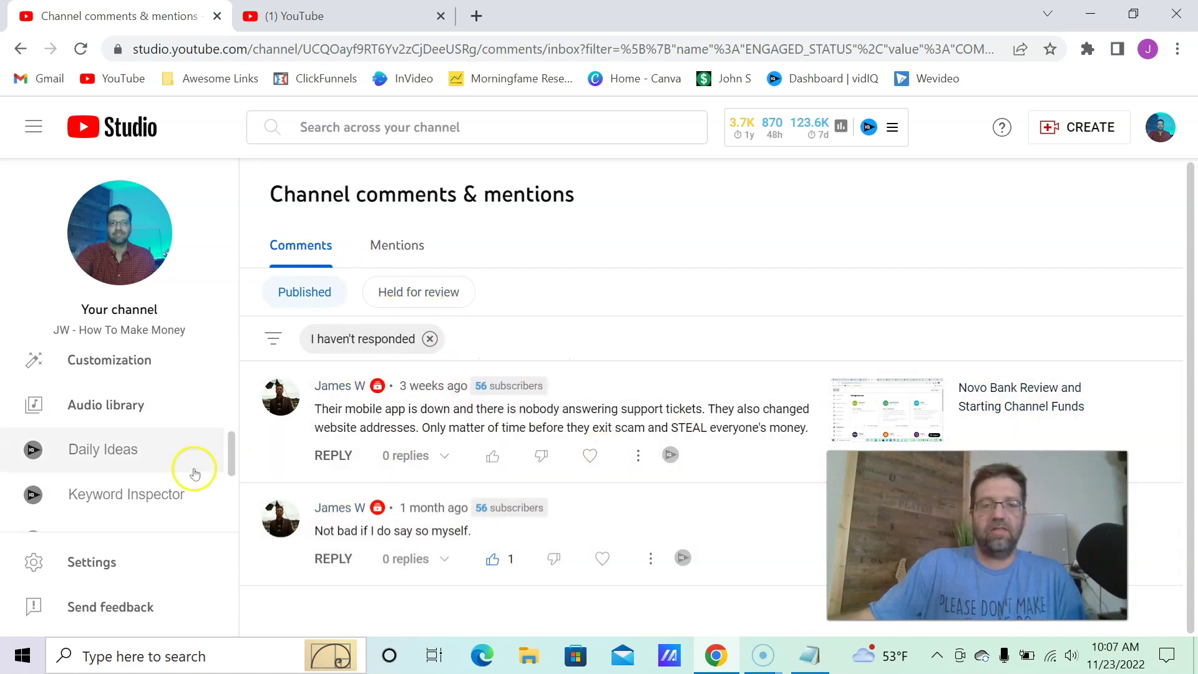
Use the avatar menu to visit YouTube home, then return to the YouTube Studio Channel dashboard.
{"action": "scroll", "coordinate": [128, 453], "scroll_direction": "down", "scroll_amount": 1}
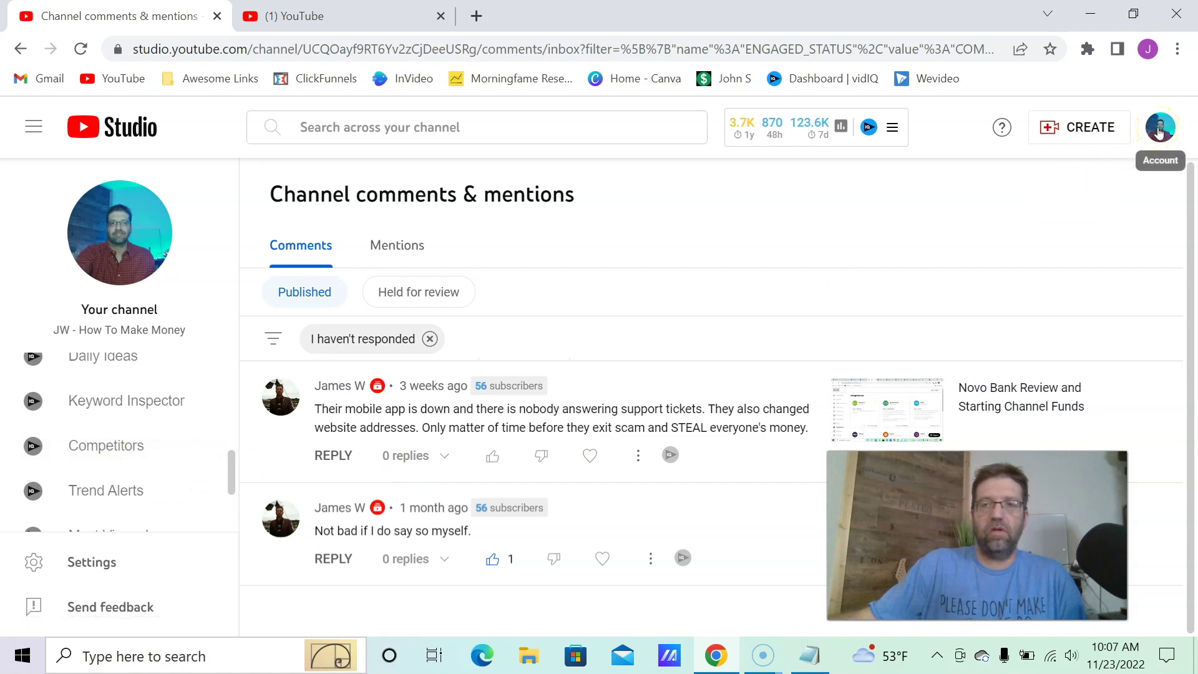
{"action": "left_click", "coordinate": [1158, 130]}
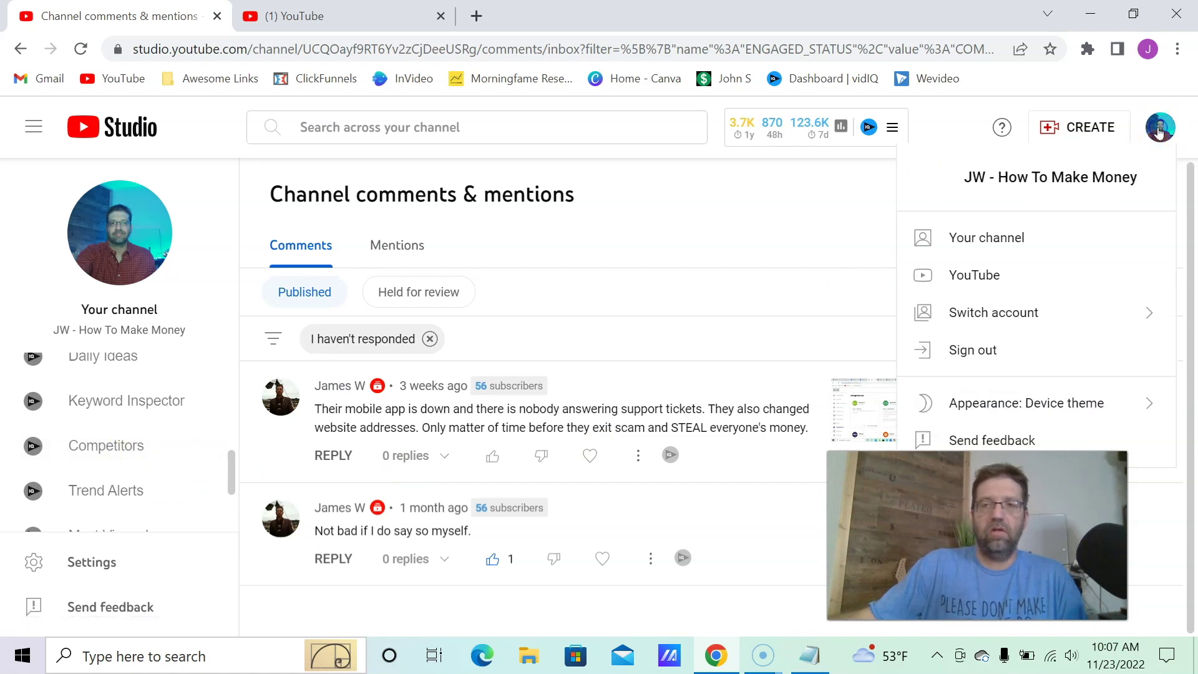
{"action": "left_click", "coordinate": [993, 280]}
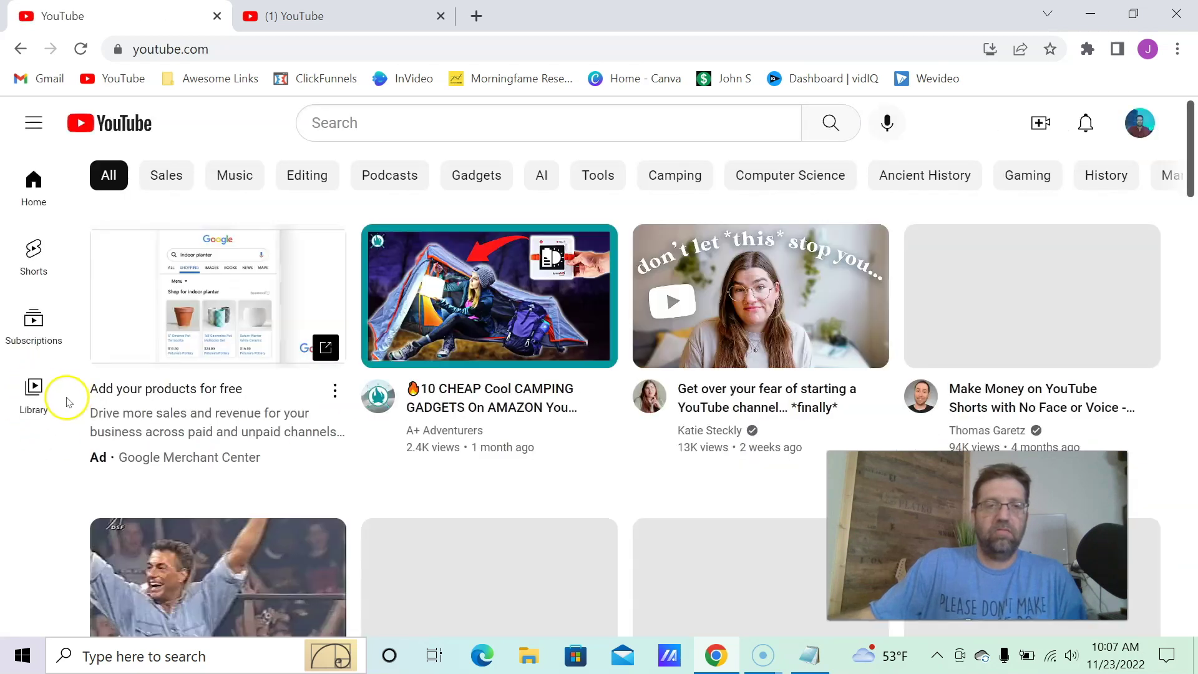
{"action": "left_click", "coordinate": [1140, 122]}
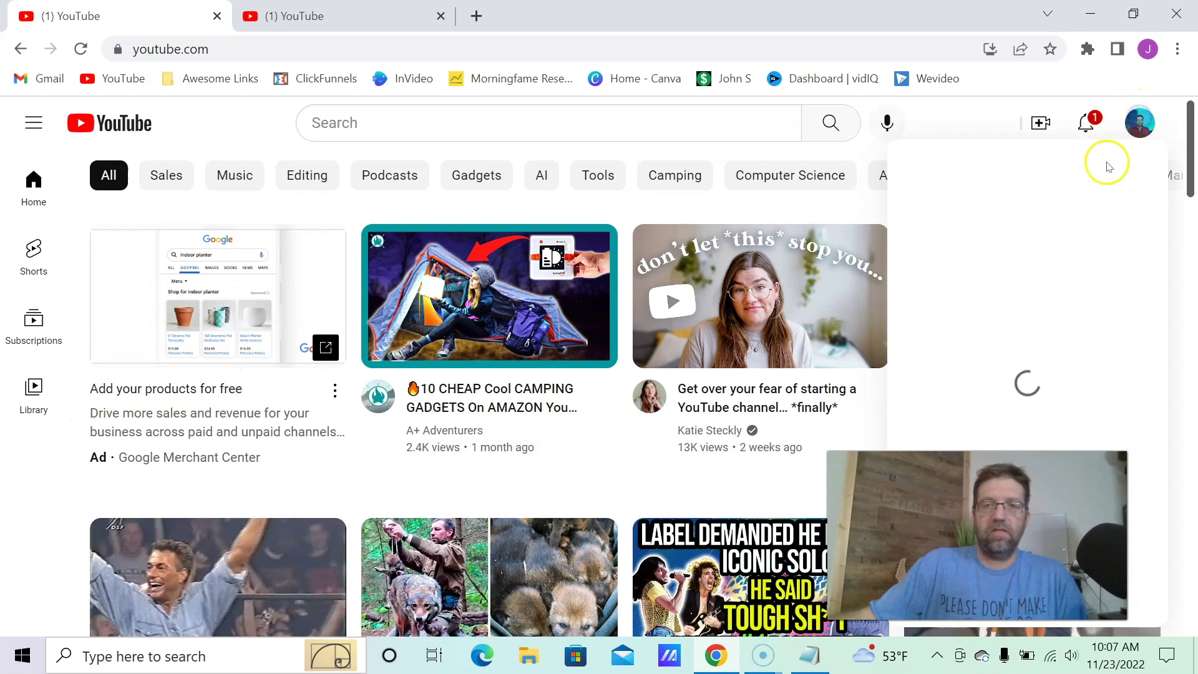
{"action": "left_click", "coordinate": [931, 257]}
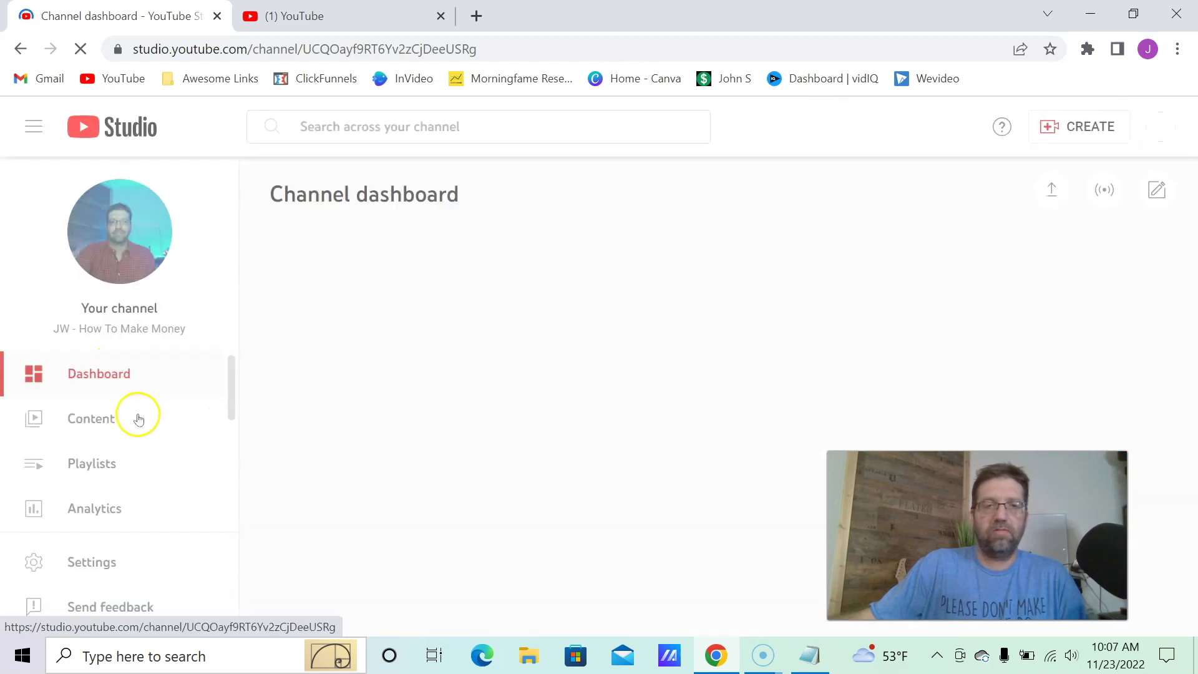
{"action": "scroll", "coordinate": [120, 445], "scroll_direction": "down", "scroll_amount": 2}
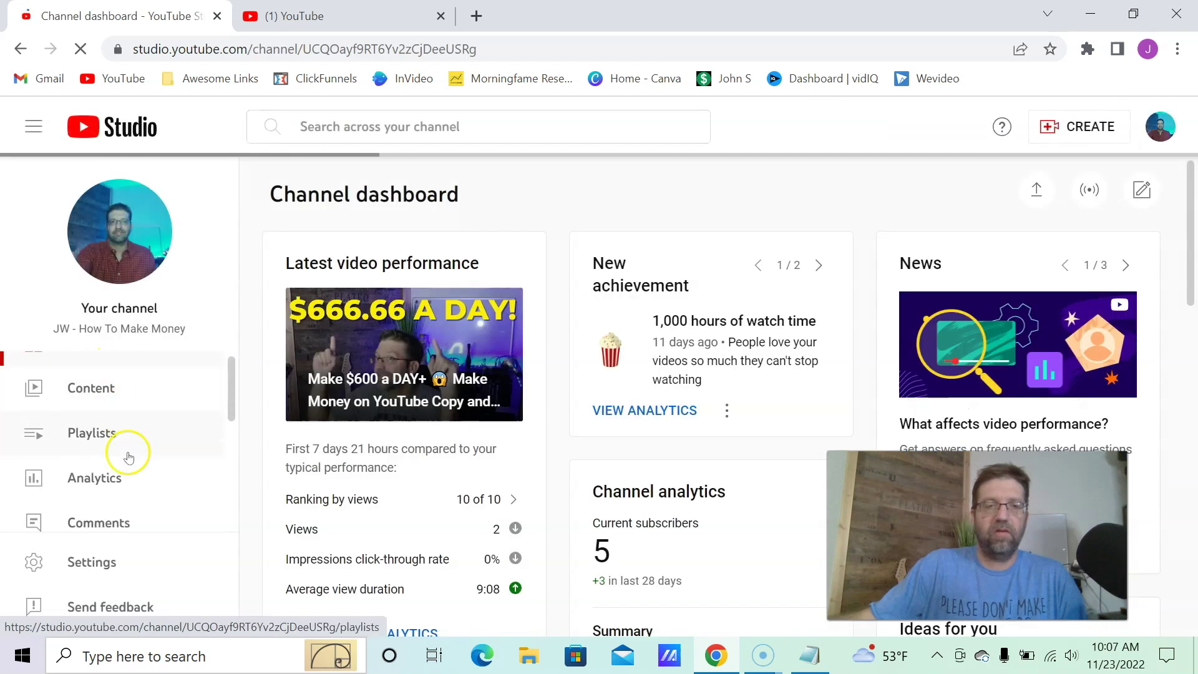
Open Settings > Community and scroll the Automated Filters down to the empty Blocked words field.
{"action": "left_click", "coordinate": [101, 560]}
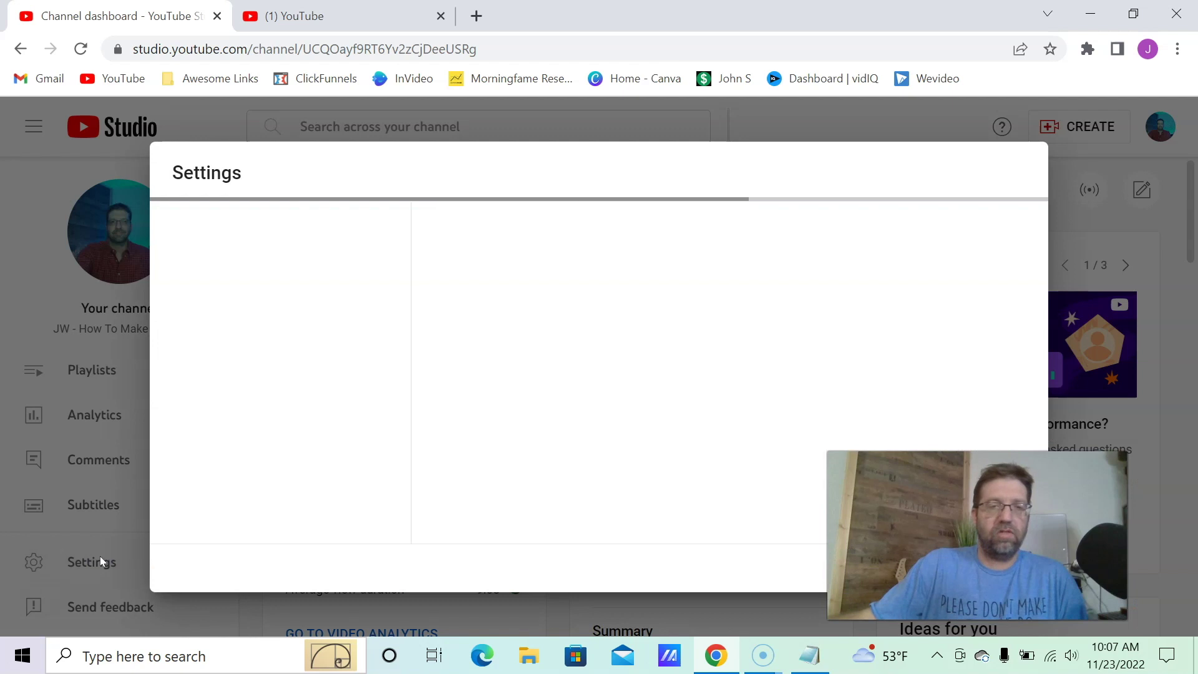
{"action": "left_click", "coordinate": [261, 412]}
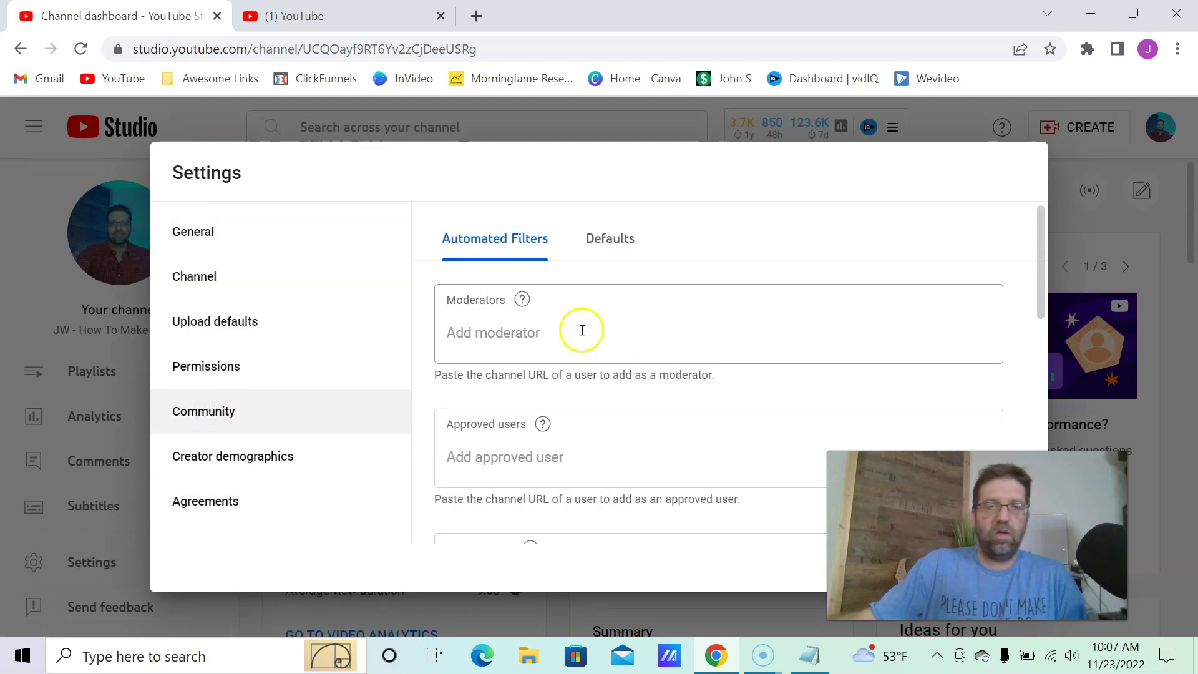
{"action": "scroll", "coordinate": [576, 330], "scroll_direction": "down", "scroll_amount": 3}
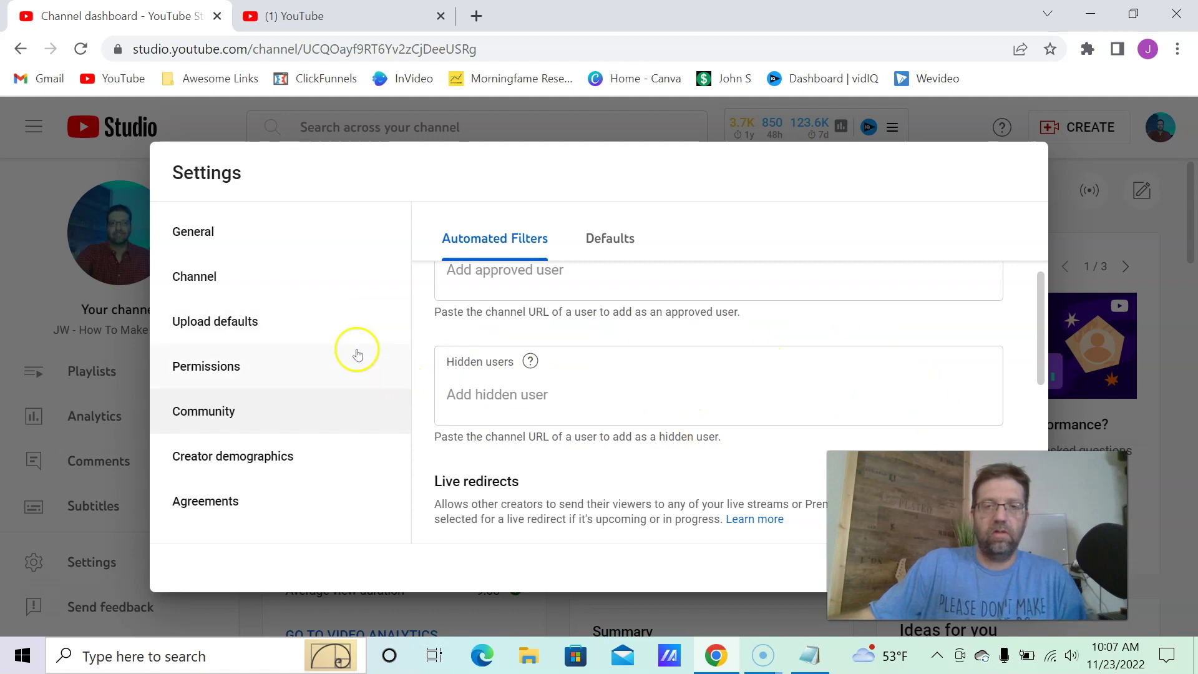
{"action": "scroll", "coordinate": [579, 420], "scroll_direction": "down", "scroll_amount": 5}
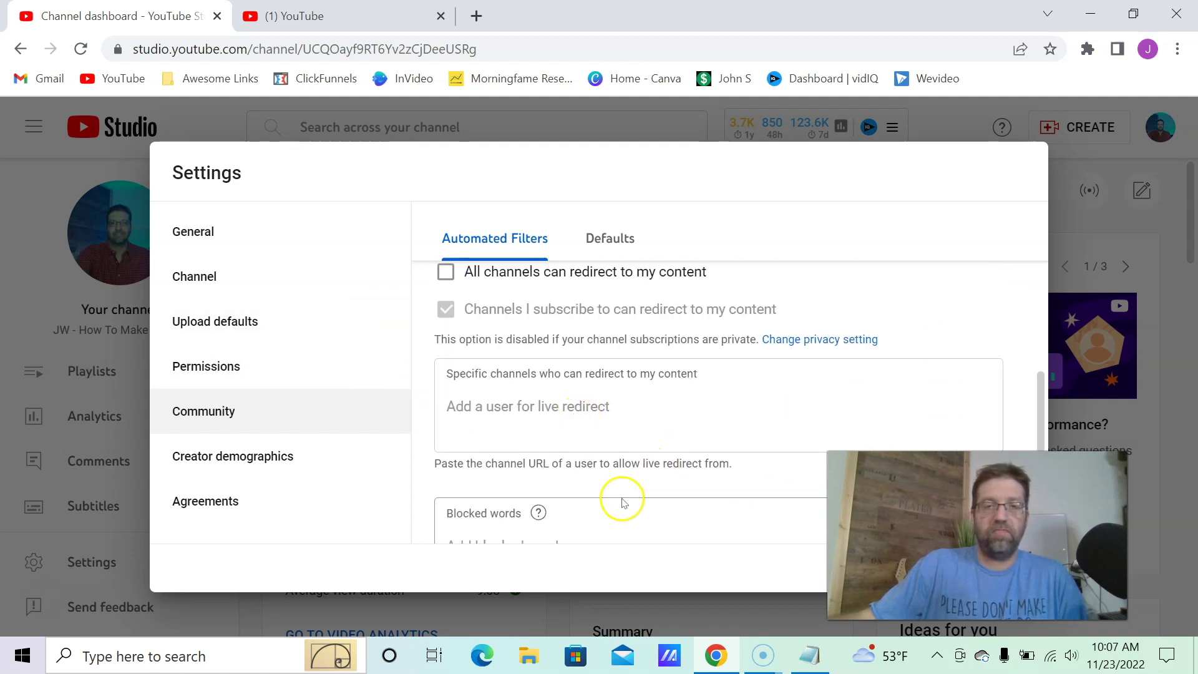
{"action": "scroll", "coordinate": [599, 468], "scroll_direction": "down", "scroll_amount": 2}
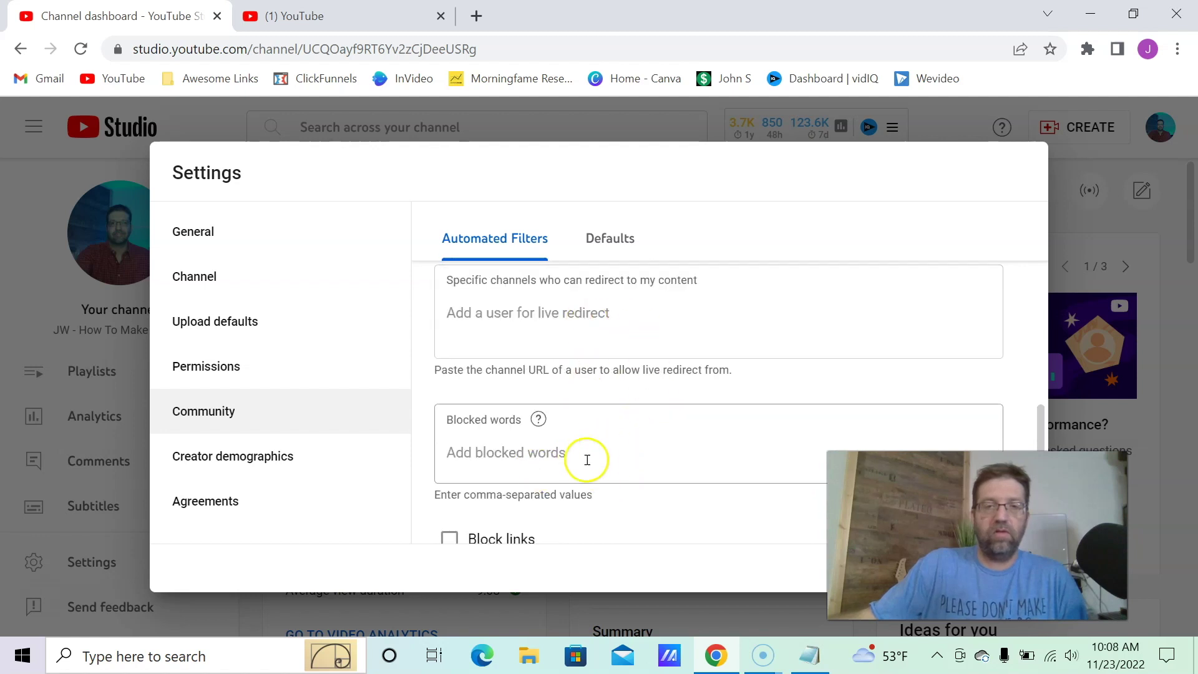
{"action": "left_click", "coordinate": [493, 451]}
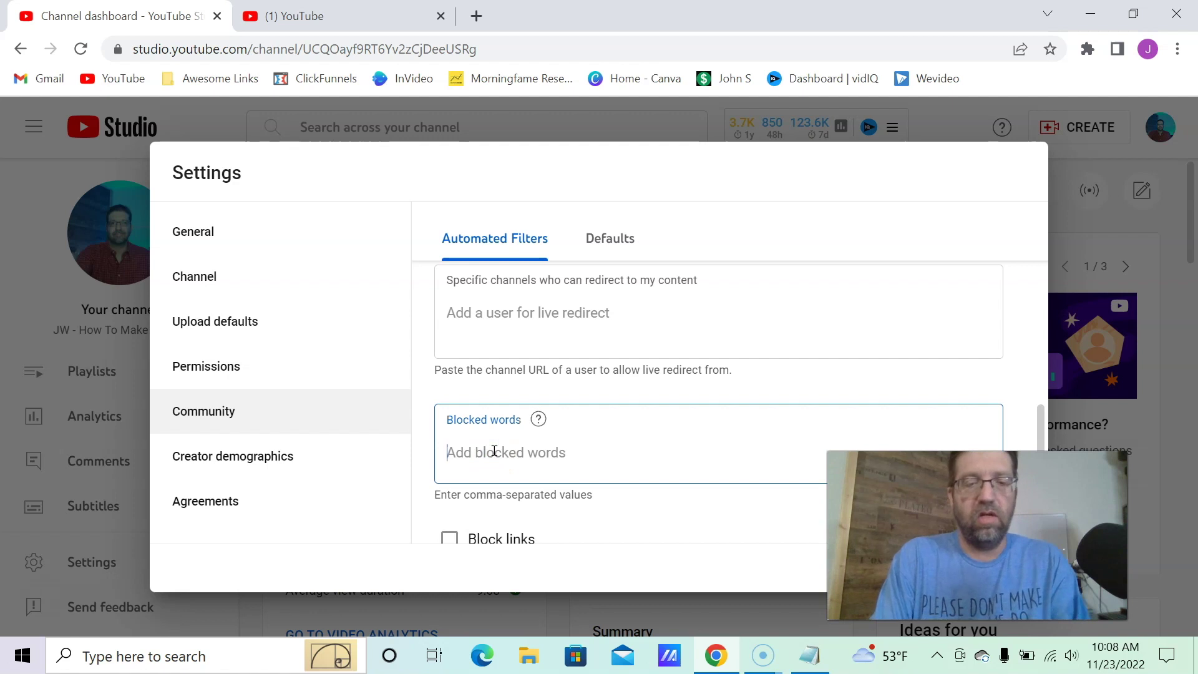
{"action": "type", "text": "block"}
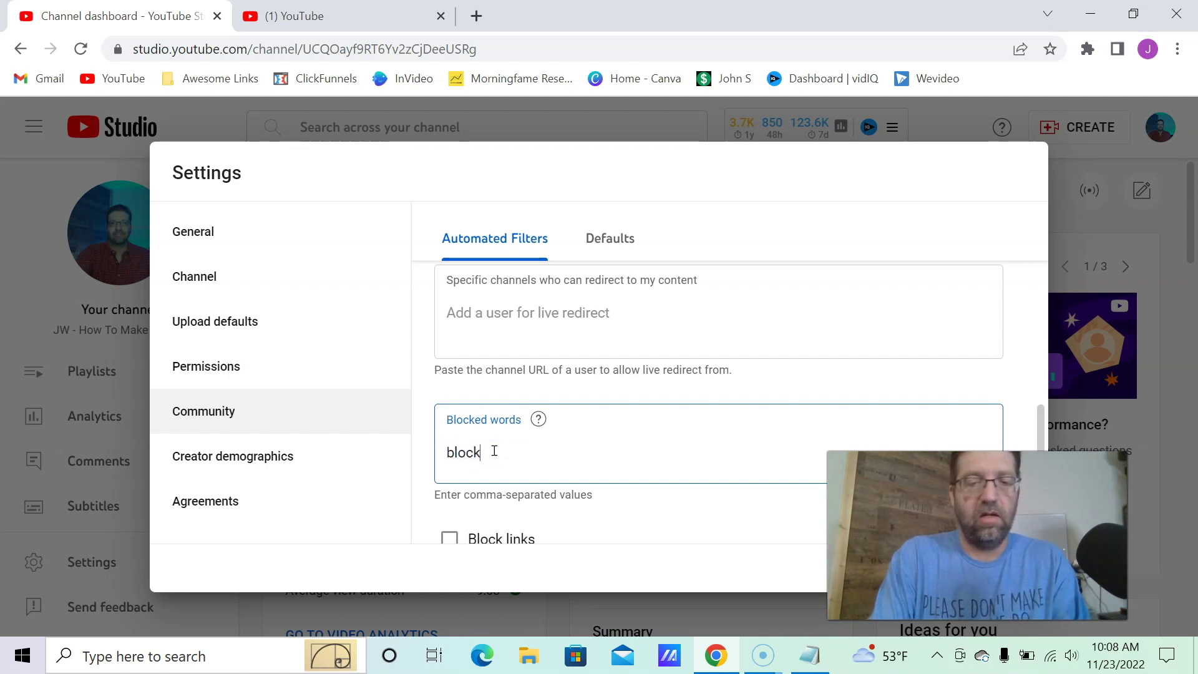
{"action": "type", "text": "head"}
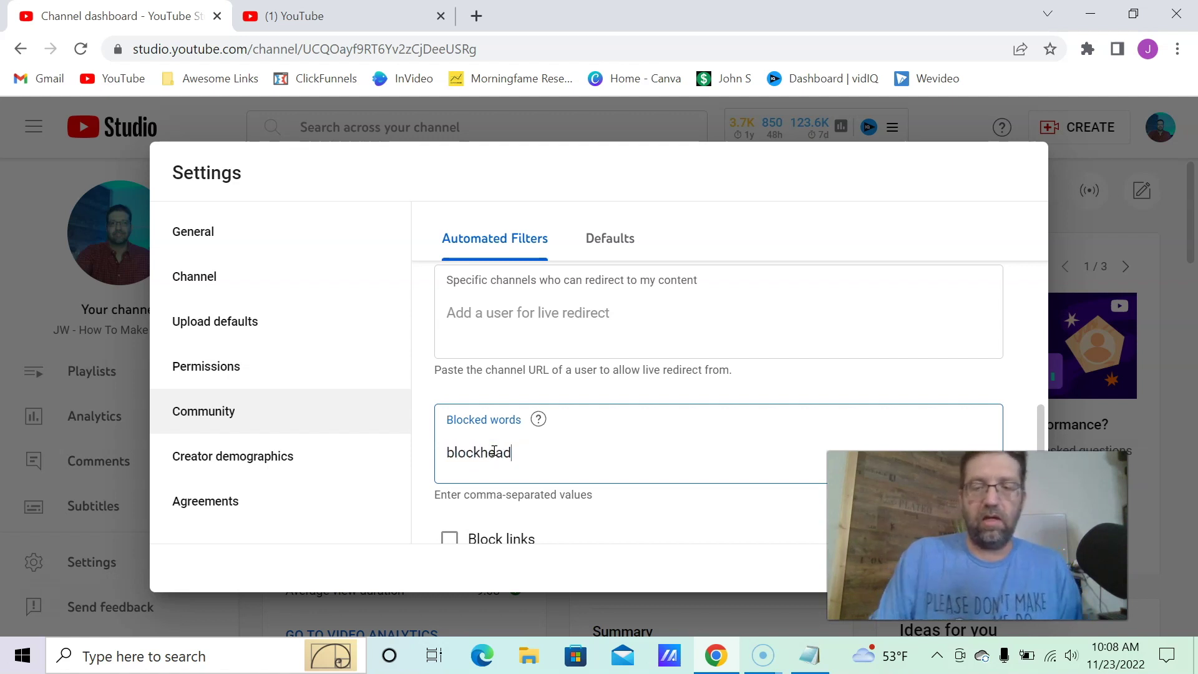
{"action": "key", "text": "Return"}
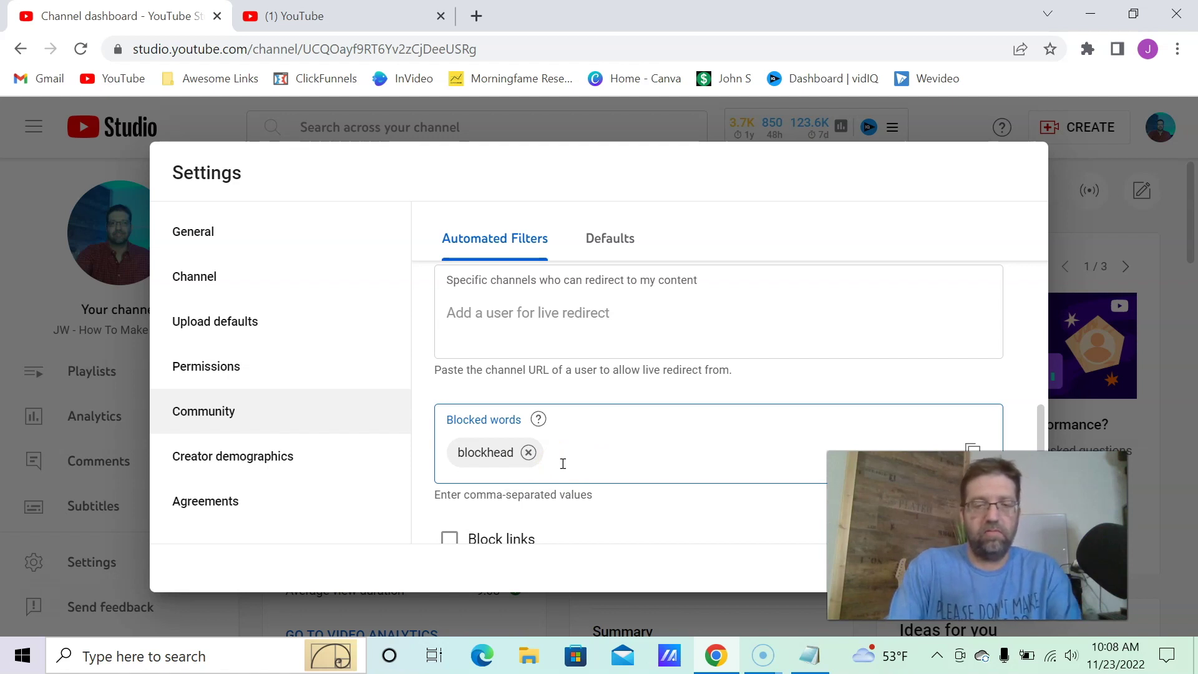
{"action": "key", "text": "Return"}
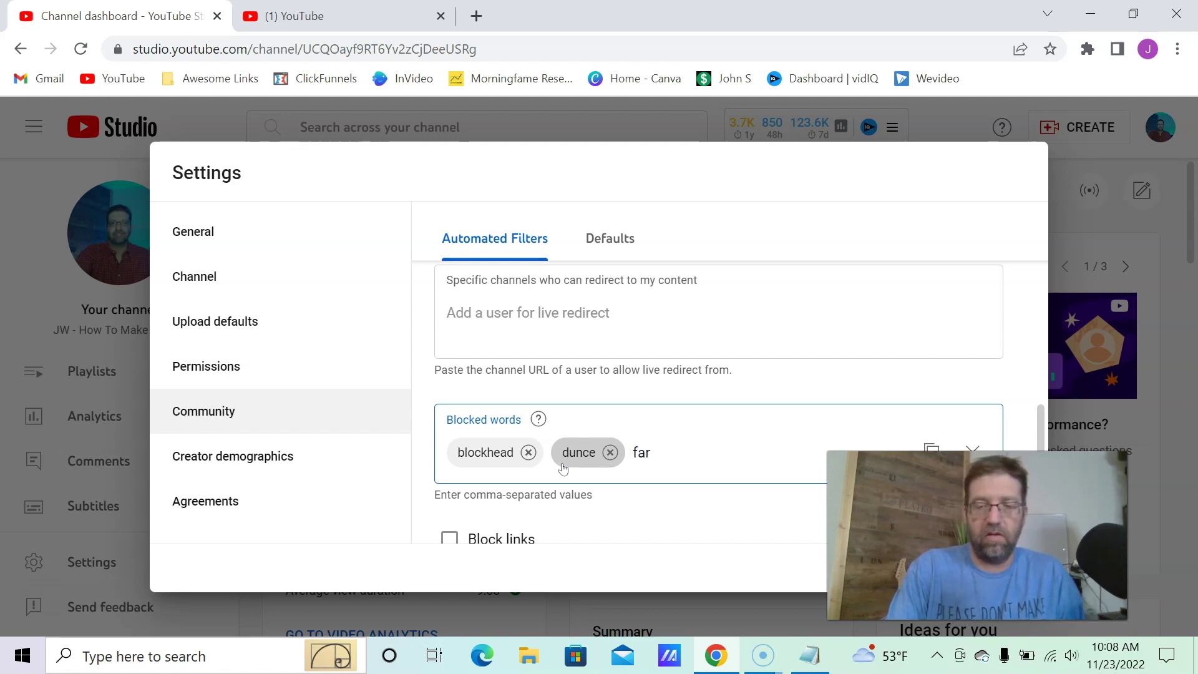
{"action": "key", "text": "Return"}
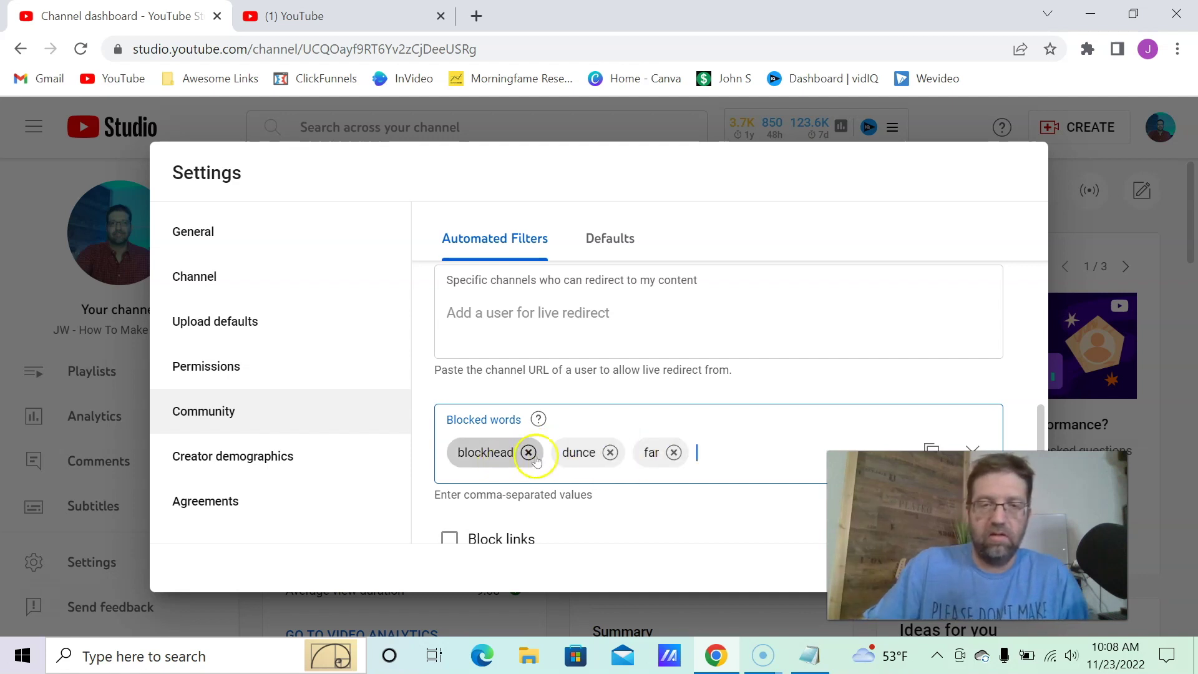
{"action": "left_click", "coordinate": [674, 452]}
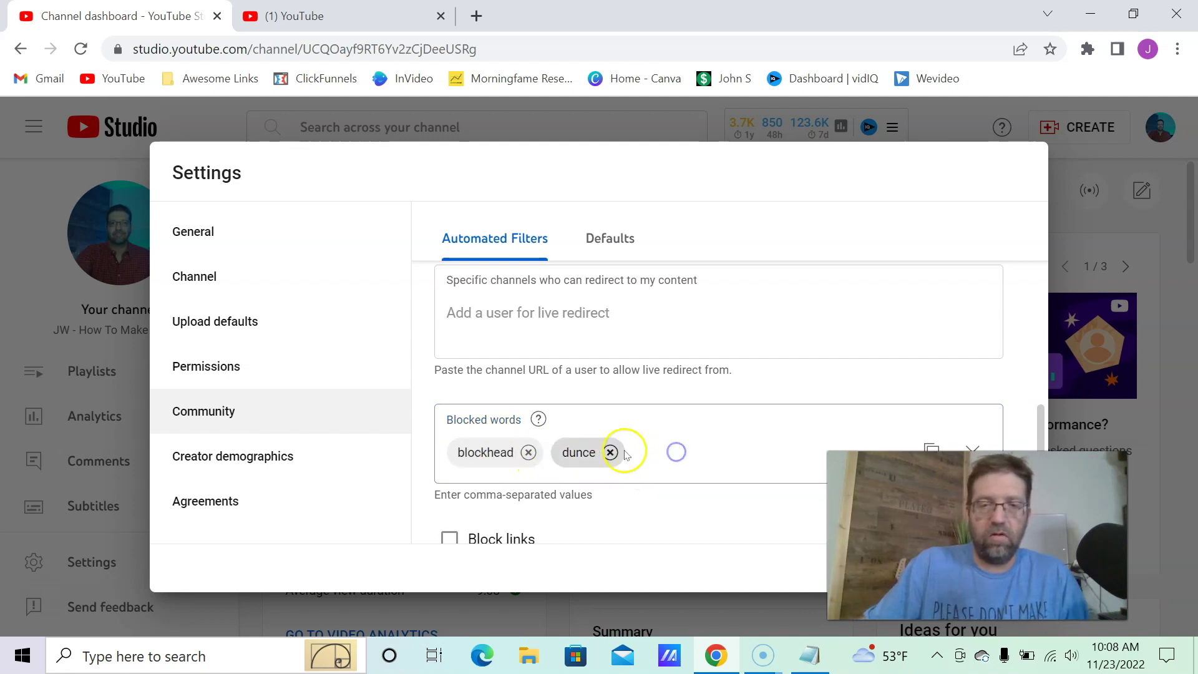
{"action": "left_click", "coordinate": [610, 452]}
{"action": "left_click", "coordinate": [529, 452]}
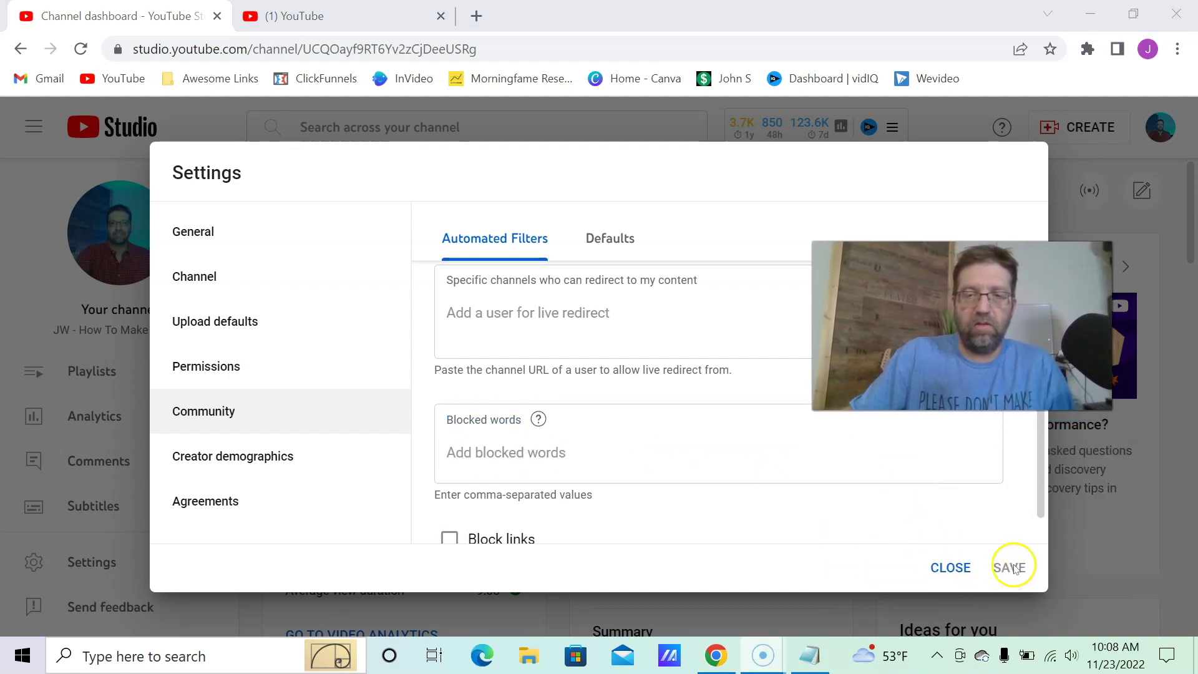
{"action": "left_click", "coordinate": [610, 455]}
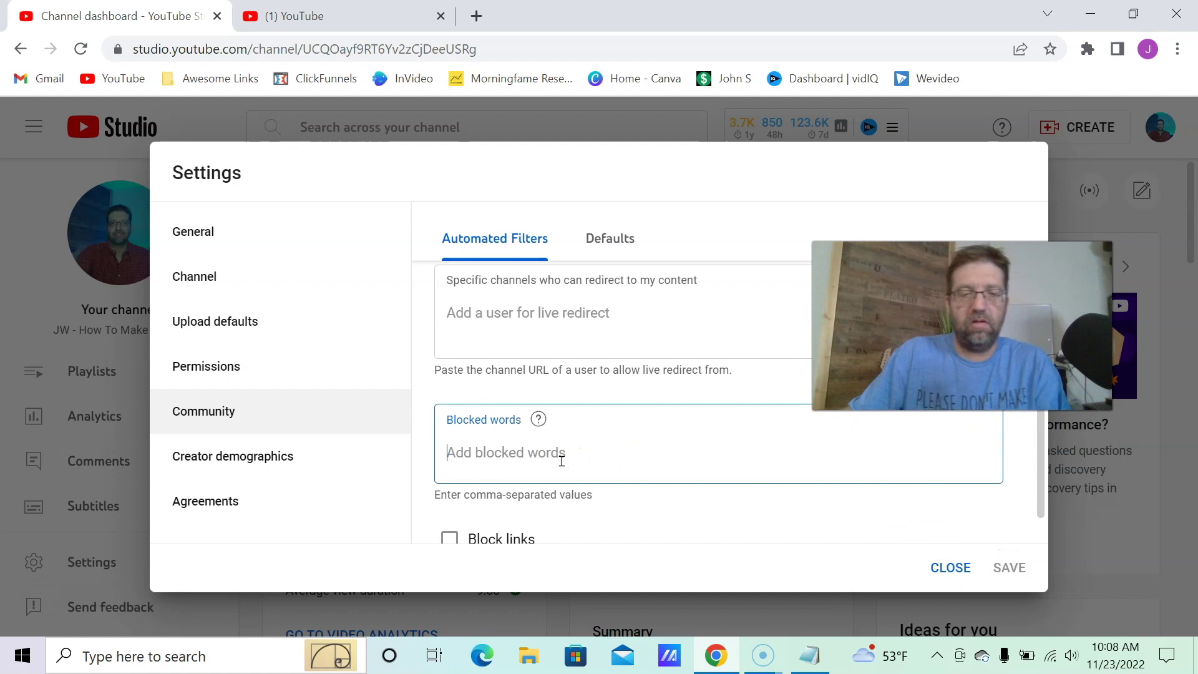
{"action": "type", "text": "save,"}
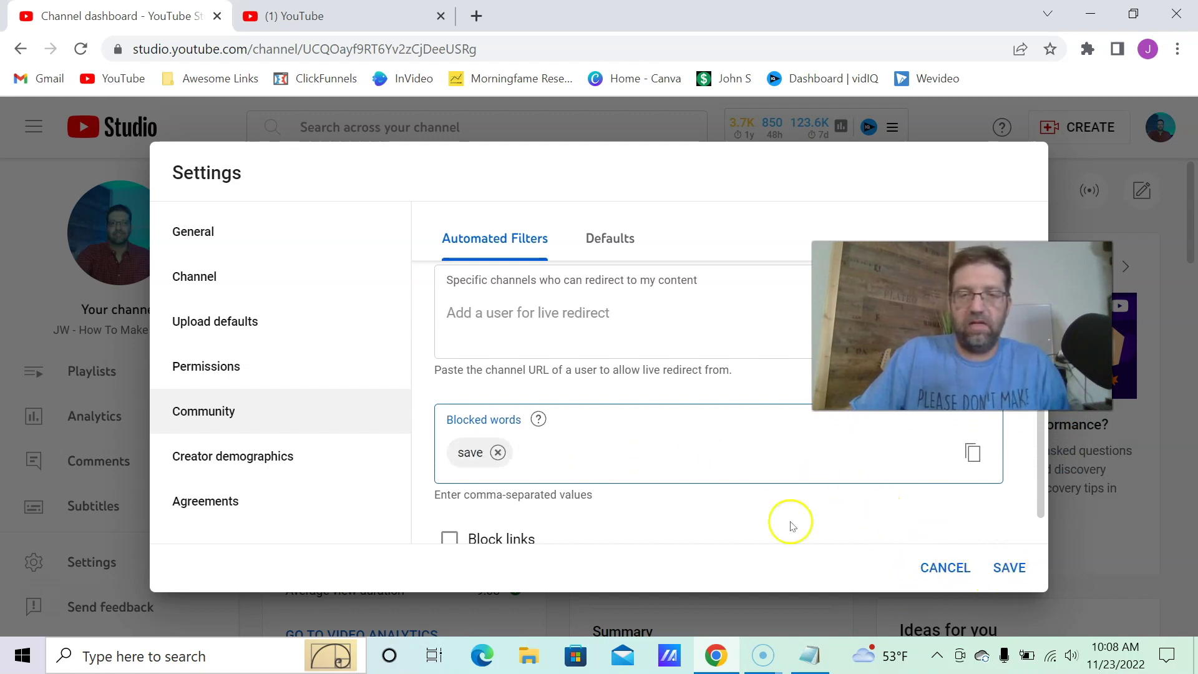
{"action": "left_click", "coordinate": [497, 452]}
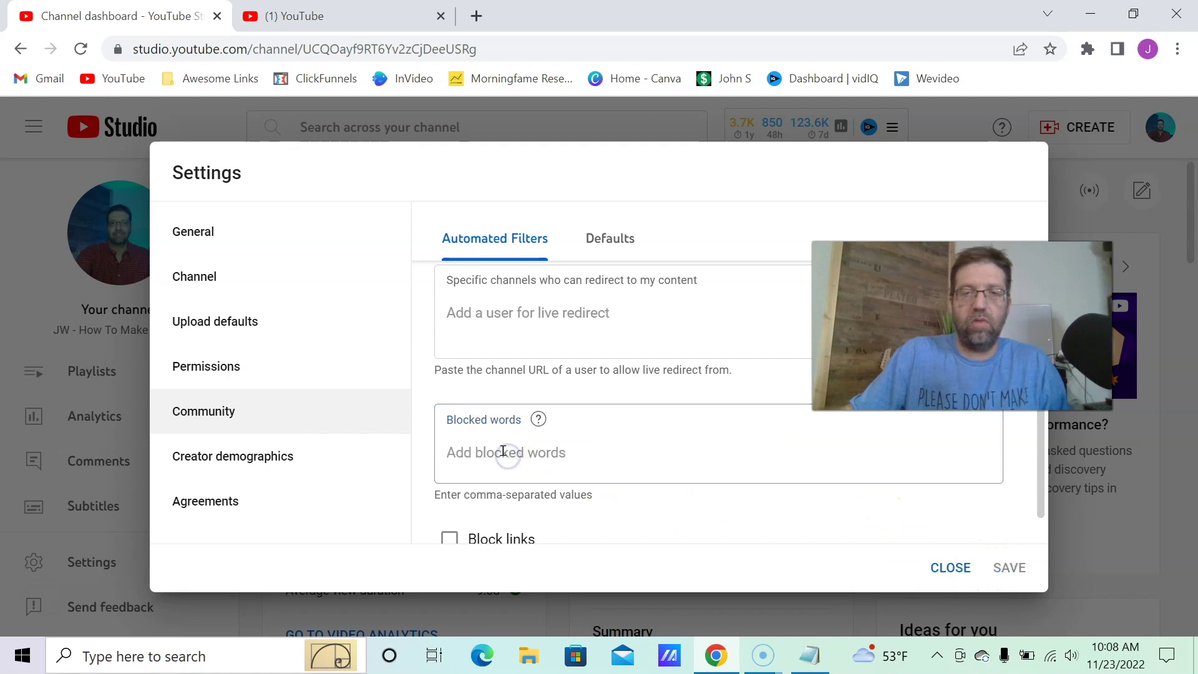